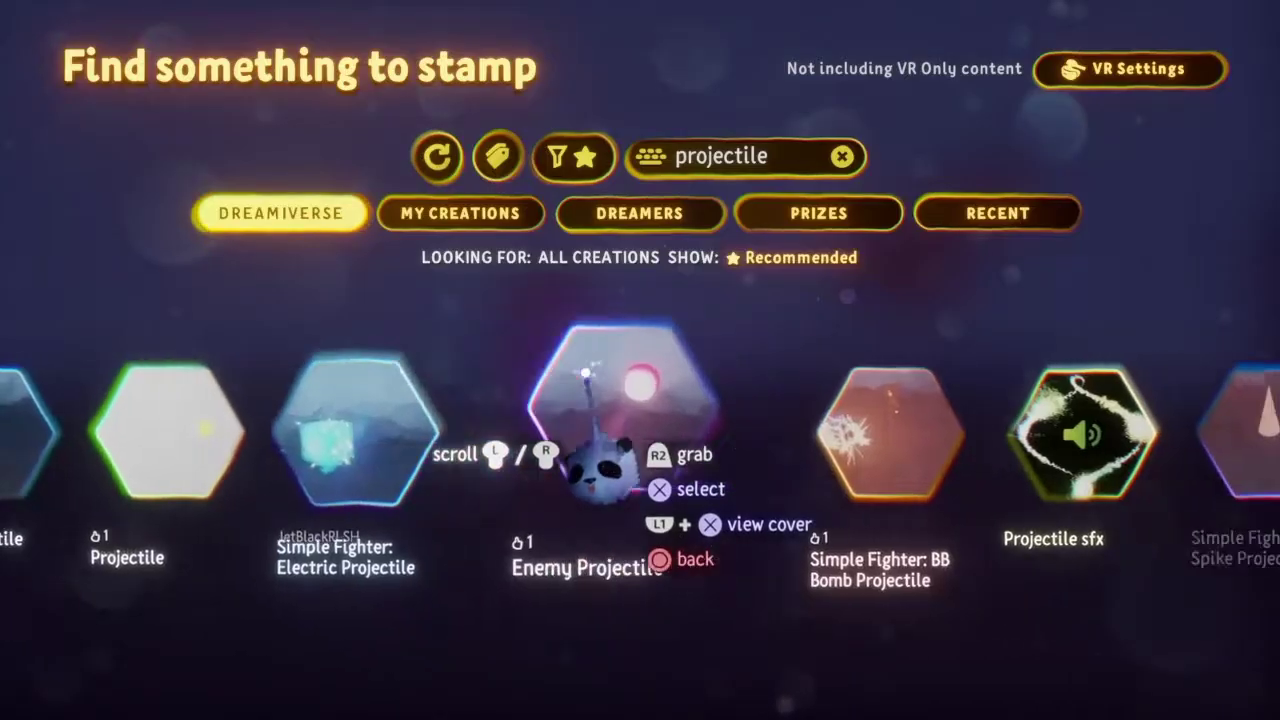
Browse the recommended Dreamiverse creations found for "projectile".
{"action": "scroll", "coordinate": [605, 388], "scroll_direction": "right", "scroll_amount": 5}
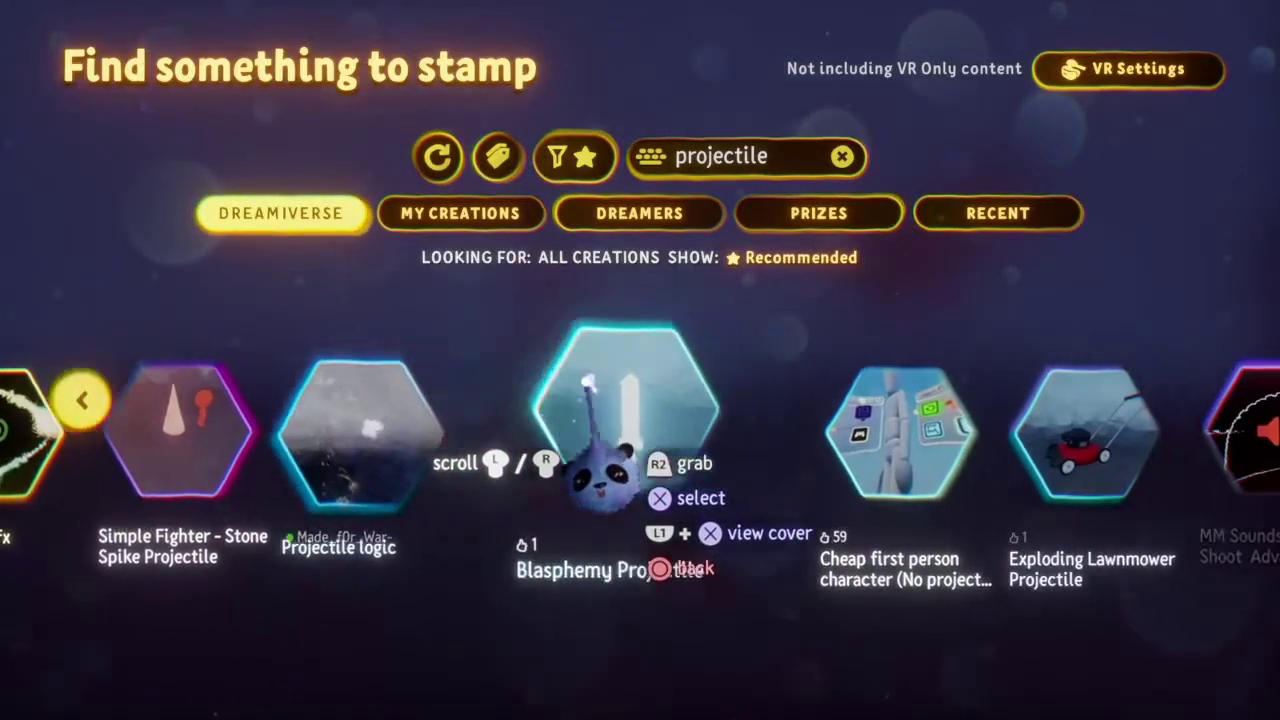
{"action": "scroll", "coordinate": [588, 382], "scroll_direction": "right", "scroll_amount": 7}
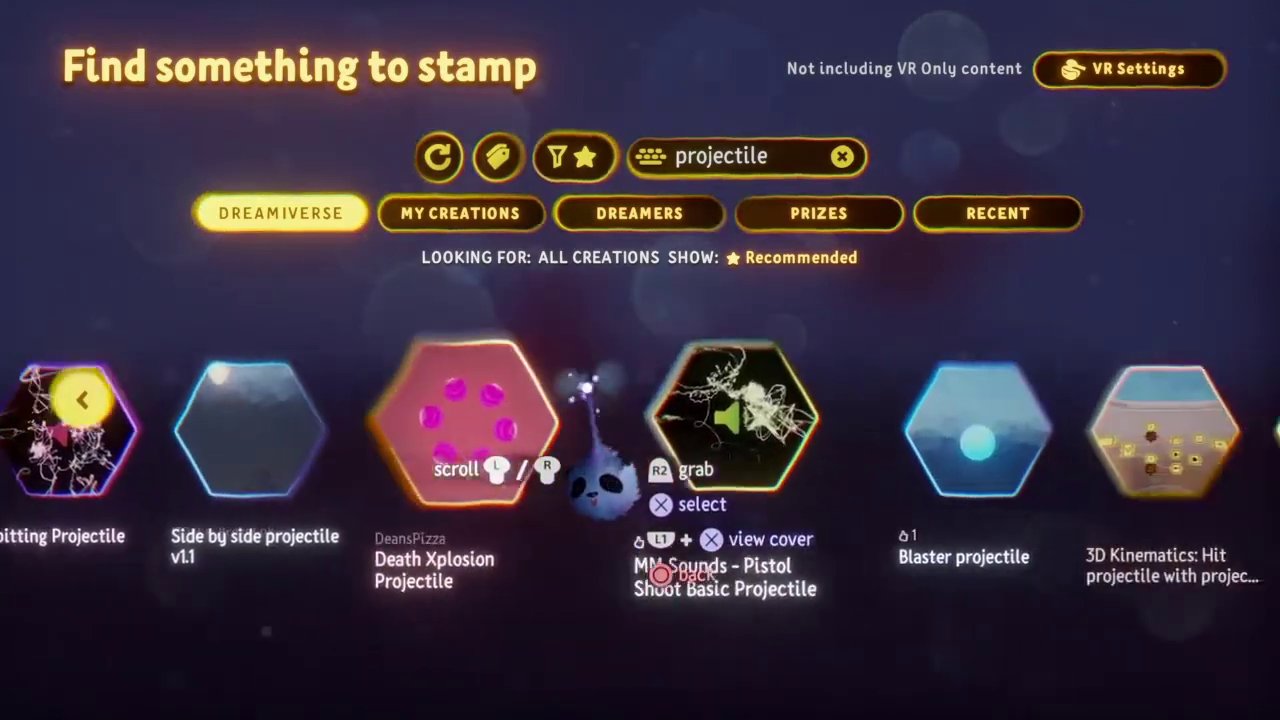
{"action": "scroll", "coordinate": [588, 382], "scroll_direction": "right", "scroll_amount": 7}
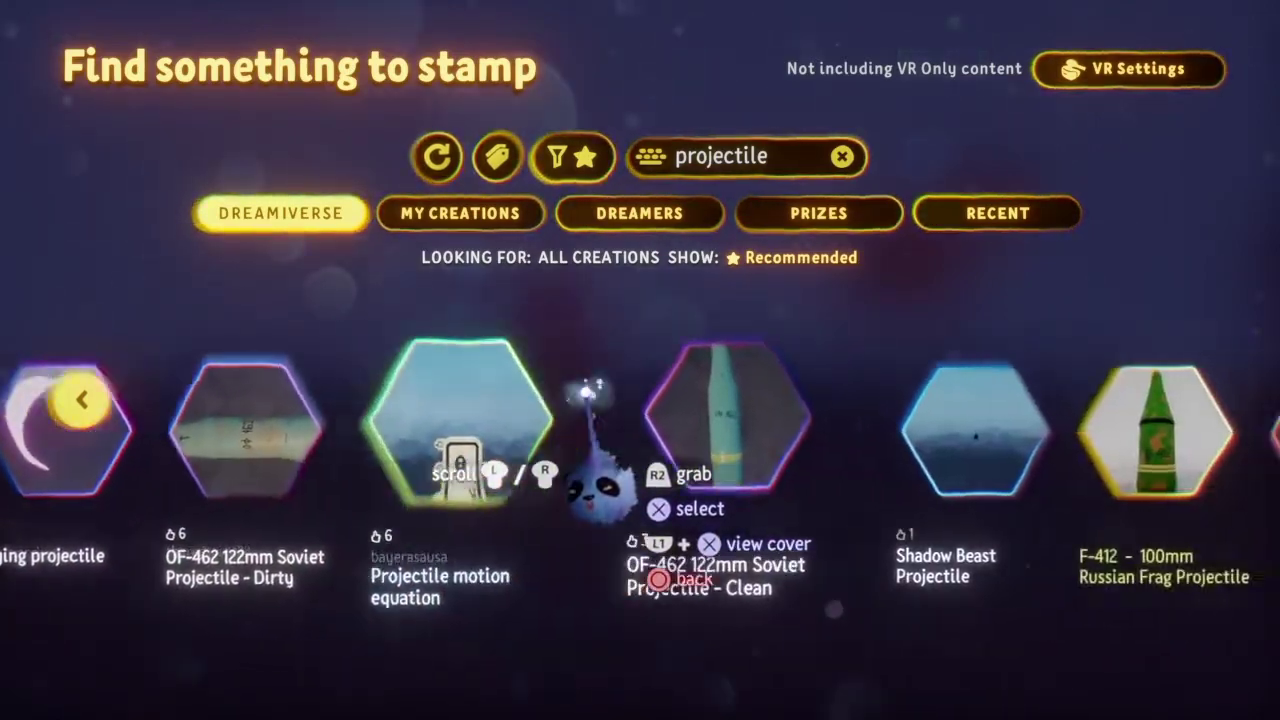
{"action": "scroll", "coordinate": [588, 392], "scroll_direction": "right", "scroll_amount": 9}
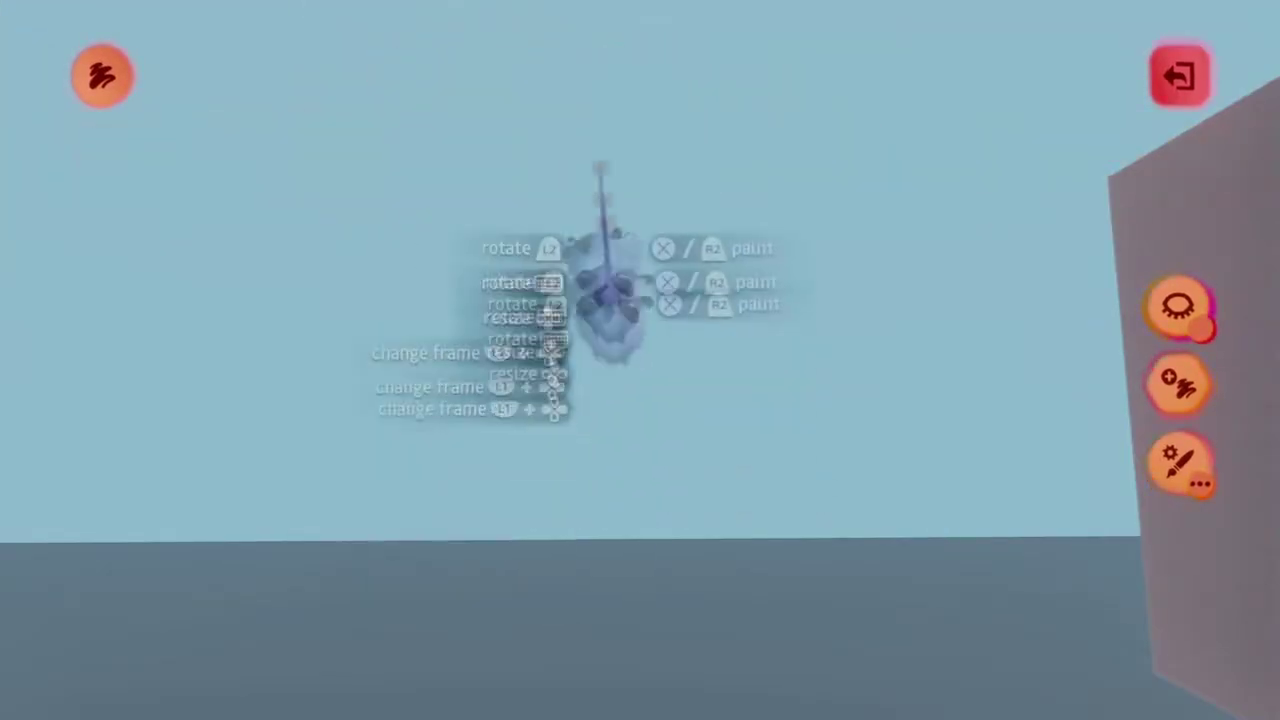
Undo the unwanted paint input and paint a bullet-shaped projectile body in the open space.
{"action": "key", "text": "ctrl+z"}
{"action": "left_click_drag", "start_coordinate": [640, 372], "coordinate": [650, 462]}
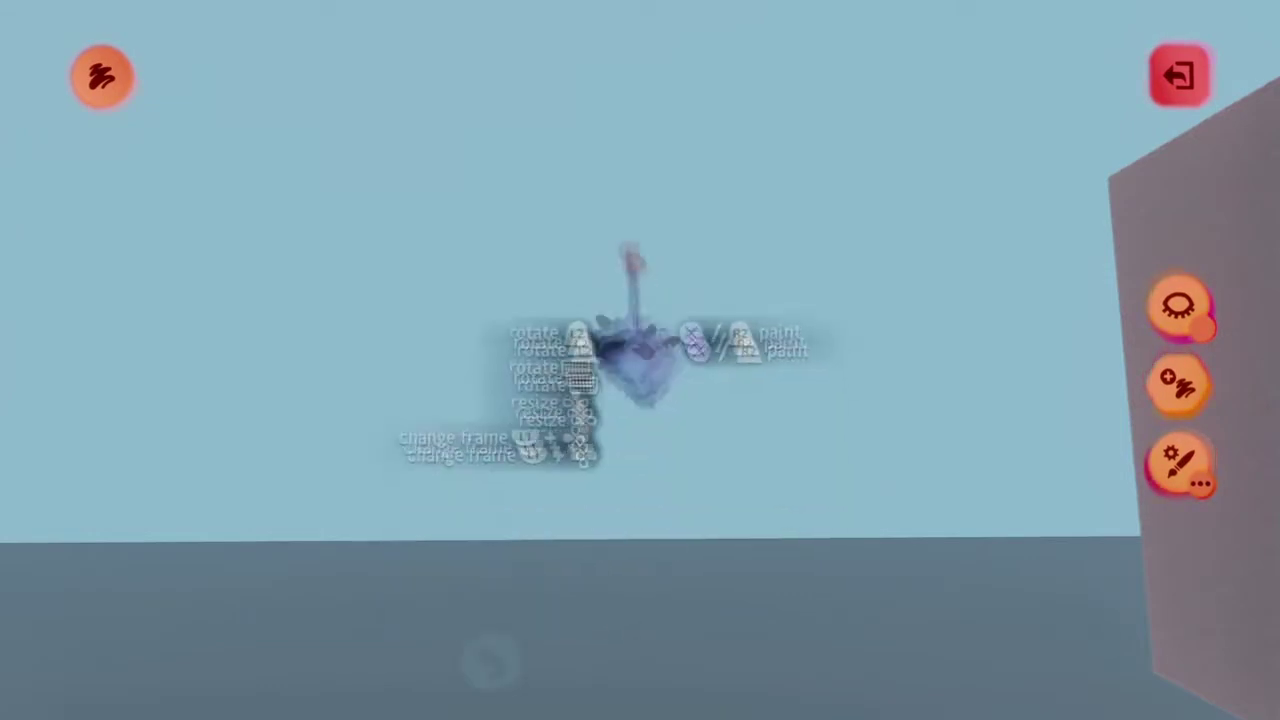
{"action": "mouse_move", "coordinate": [648, 318]}
{"action": "left_mouse_down"}
{"action": "mouse_move", "coordinate": [637, 449]}
{"action": "mouse_move", "coordinate": [632, 266]}
{"action": "left_mouse_up"}
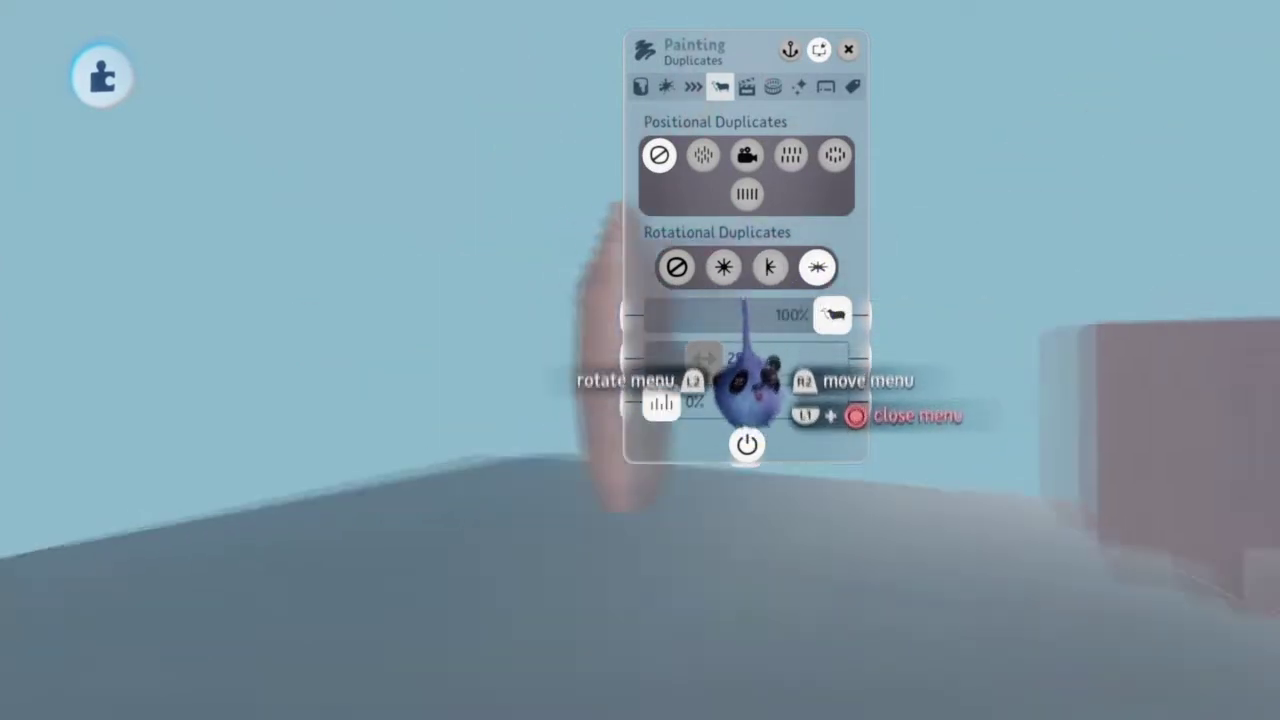
In the painting's coat properties, raise the tint to its maximum, choose a purple tint colour and set the glow to 53%.
{"action": "left_click", "coordinate": [693, 86]}
{"action": "left_click", "coordinate": [666, 86]}
{"action": "left_click", "coordinate": [640, 86]}
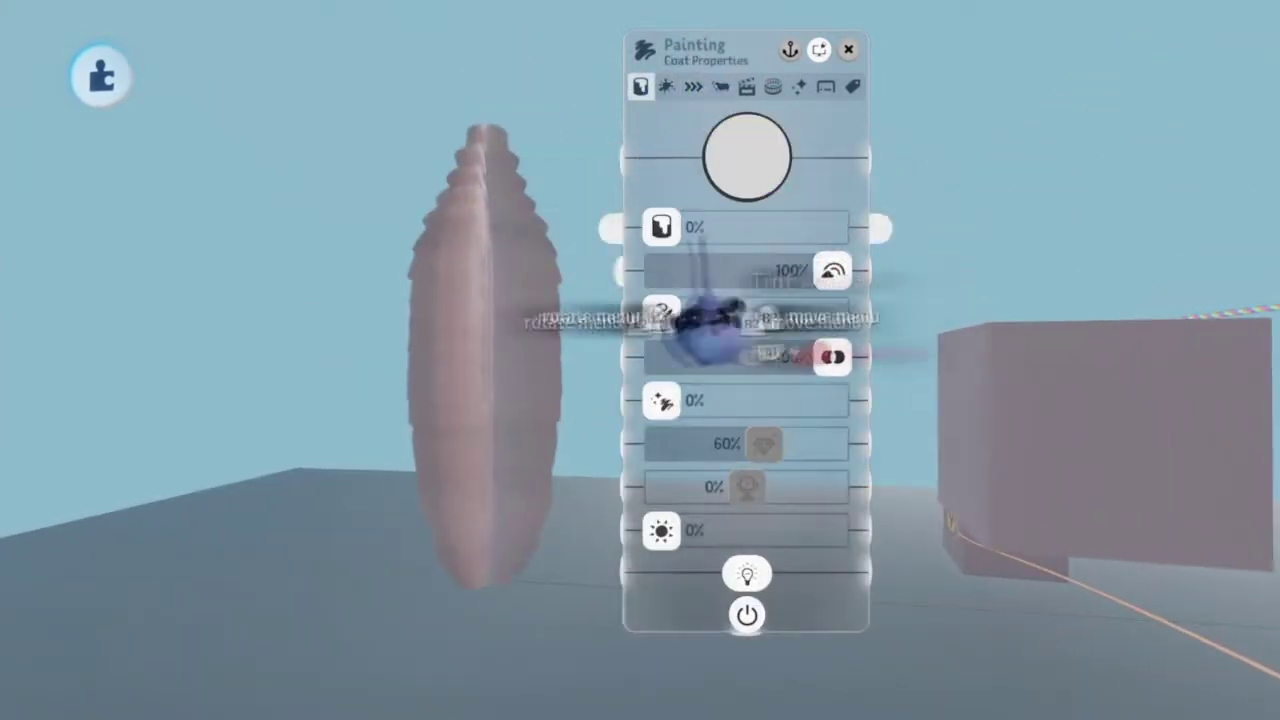
{"action": "left_click_drag", "start_coordinate": [661, 227], "coordinate": [832, 227]}
{"action": "mouse_move", "coordinate": [772, 185]}
{"action": "left_mouse_down"}
{"action": "mouse_move", "coordinate": [752, 169]}
{"action": "mouse_move", "coordinate": [822, 157]}
{"action": "left_mouse_up"}
{"action": "left_click_drag", "start_coordinate": [661, 531], "coordinate": [754, 532]}
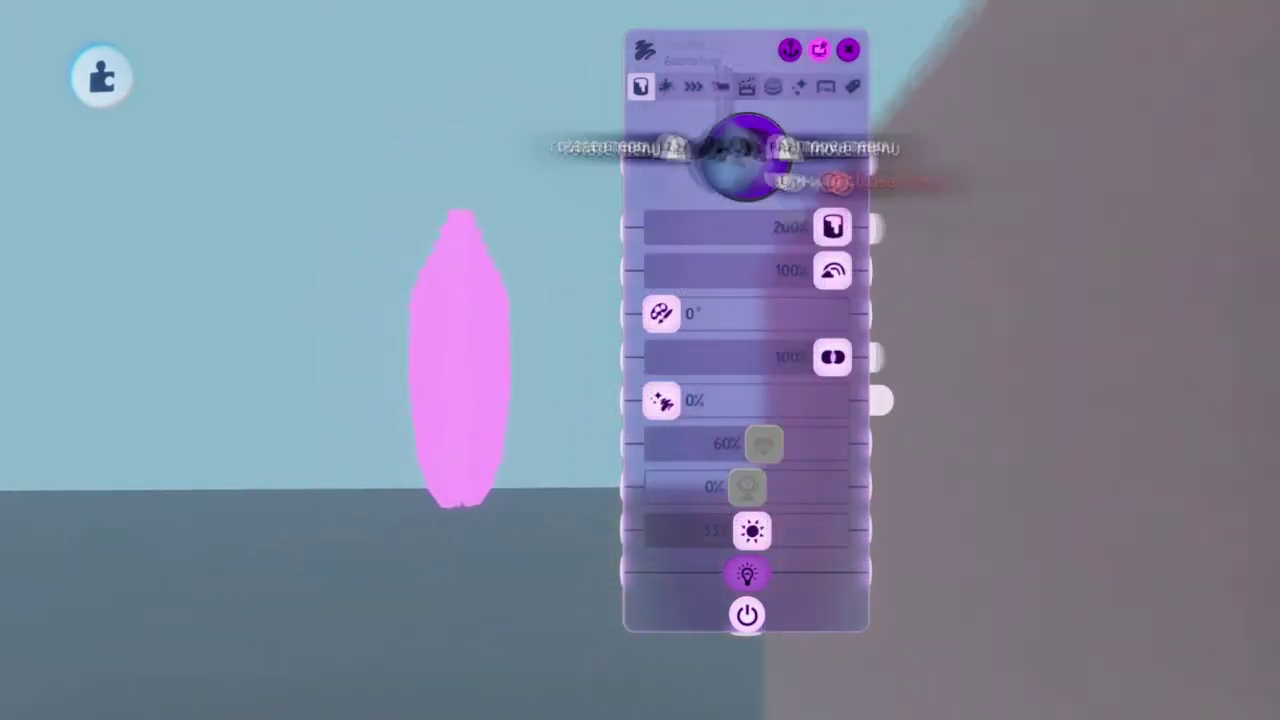
Set the second fleck property of the painting to 300% and review its remaining painting settings, including duplicates and frame-by-frame.
{"action": "left_click", "coordinate": [666, 86]}
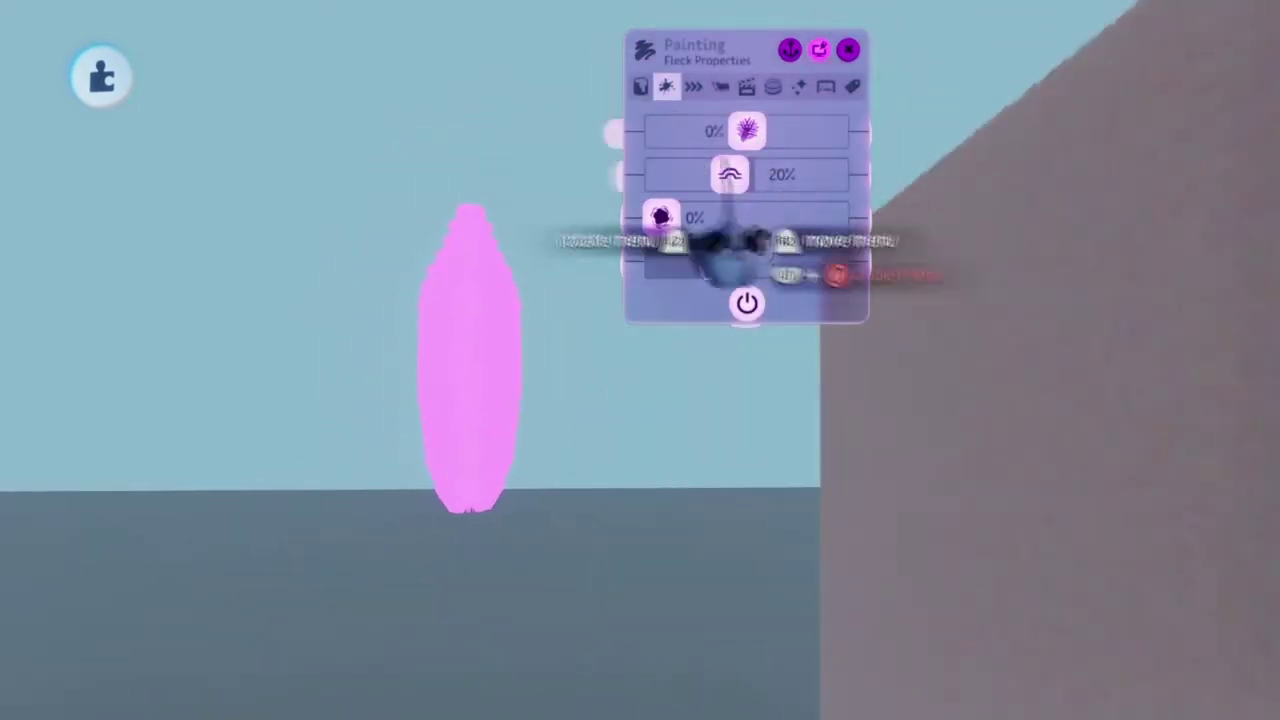
{"action": "left_click_drag", "start_coordinate": [730, 174], "coordinate": [1000, 306]}
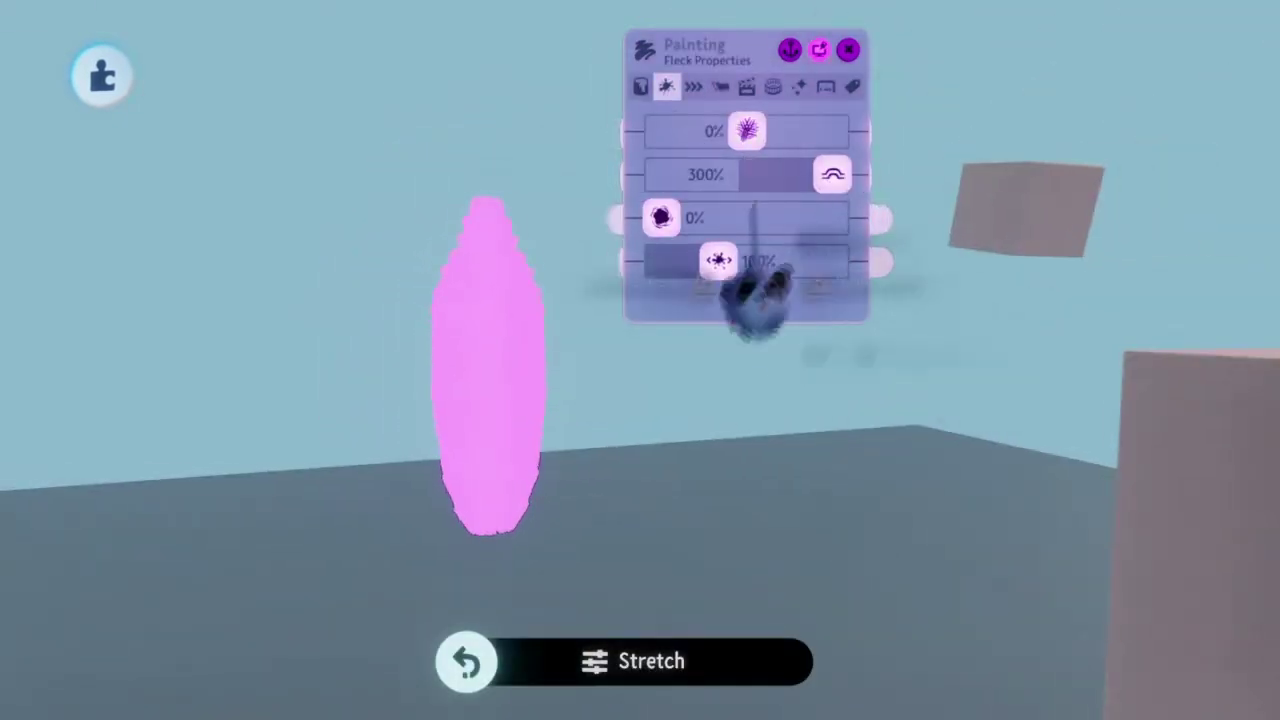
{"action": "left_click", "coordinate": [693, 86]}
{"action": "left_click", "coordinate": [720, 86]}
{"action": "left_click", "coordinate": [746, 86]}
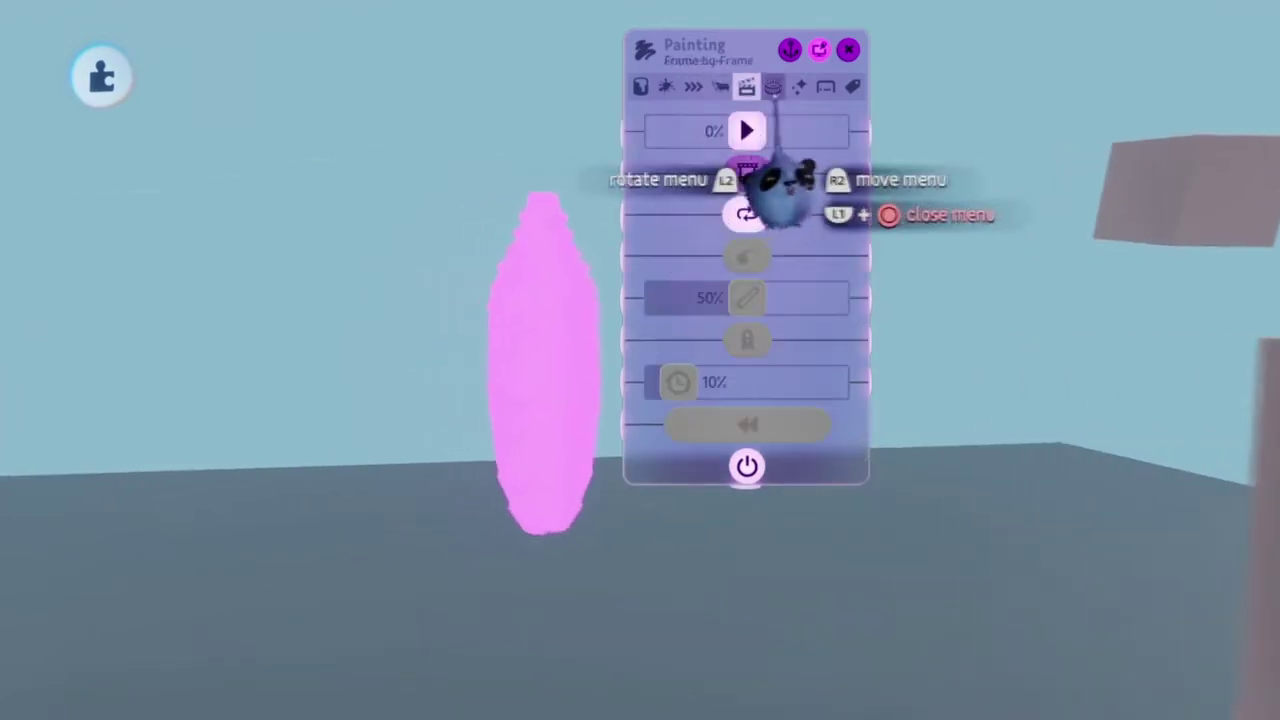
{"action": "left_click", "coordinate": [799, 86]}
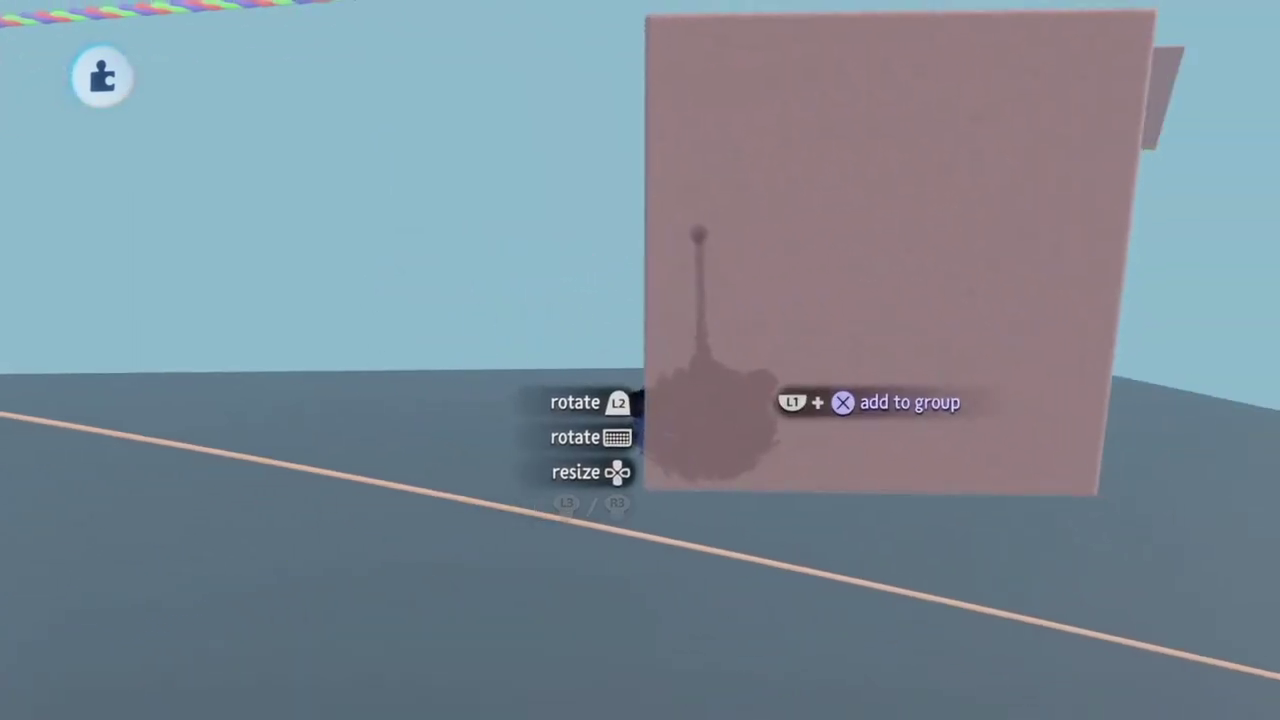
Stamp a microchip onto the pink projectile painting and place its open canvas in clear view.
{"action": "left_click", "coordinate": [700, 235]}
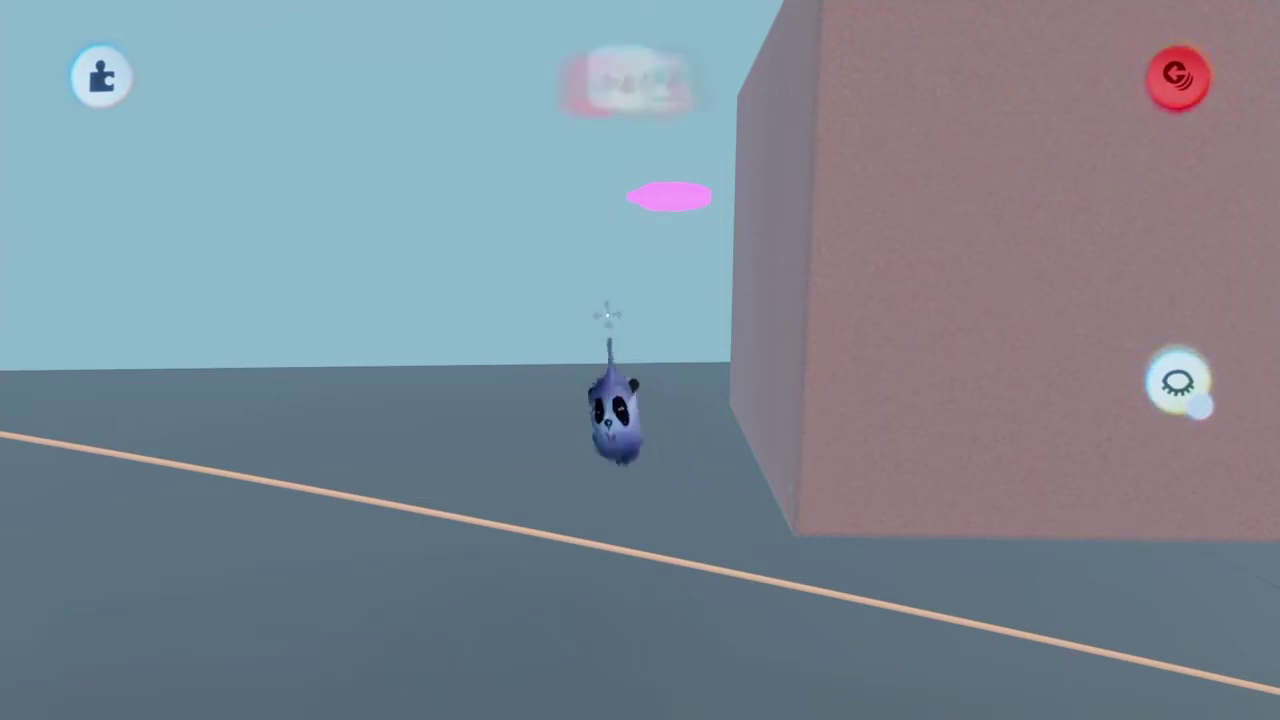
{"action": "mouse_move", "coordinate": [589, 86]}
{"action": "left_click", "coordinate": [640, 77]}
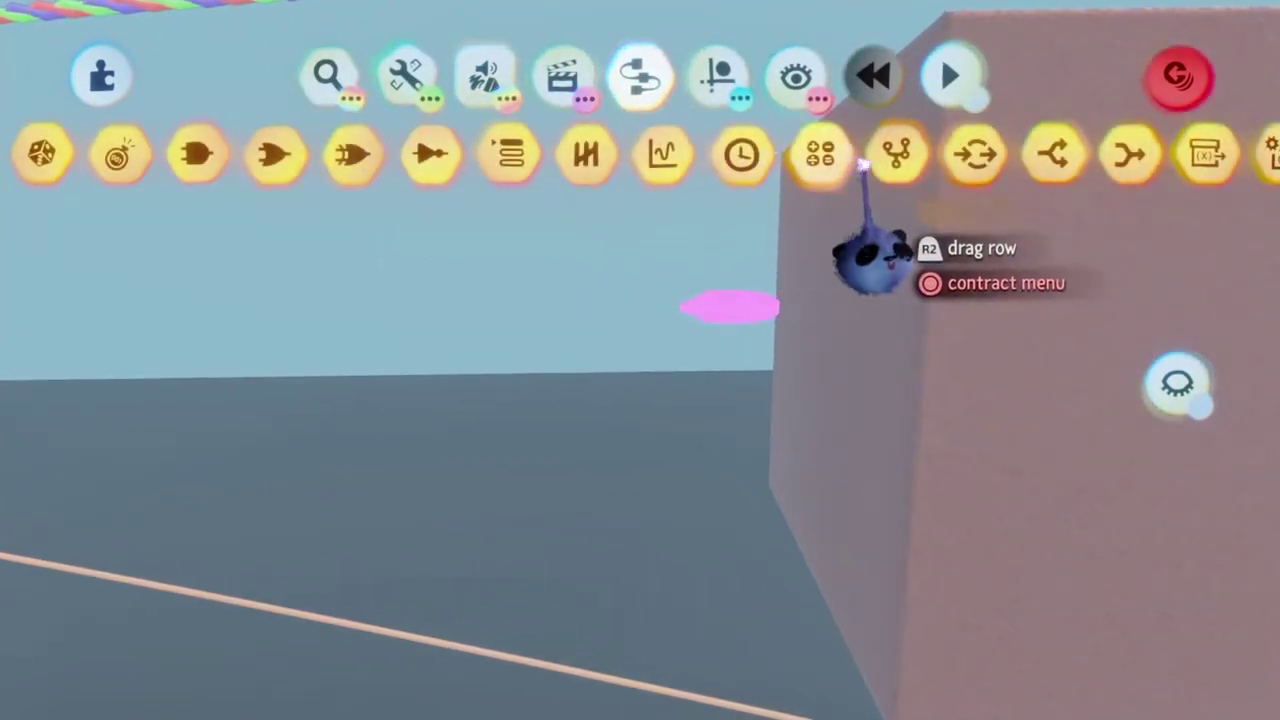
{"action": "left_click", "coordinate": [885, 152]}
{"action": "middle_click_drag", "start_coordinate": [580, 320], "coordinate": [634, 262]}
{"action": "left_click_drag", "start_coordinate": [628, 203], "coordinate": [644, 393]}
{"action": "mouse_move", "coordinate": [660, 610]}
{"action": "left_mouse_down"}
{"action": "mouse_move", "coordinate": [640, 600]}
{"action": "mouse_move", "coordinate": [686, 400]}
{"action": "mouse_move", "coordinate": [657, 514]}
{"action": "mouse_move", "coordinate": [655, 590]}
{"action": "left_mouse_up"}
{"action": "key", "text": "Down"}
{"action": "left_click_drag", "start_coordinate": [645, 378], "coordinate": [652, 232]}
{"action": "mouse_move", "coordinate": [665, 430]}
{"action": "left_mouse_down"}
{"action": "mouse_move", "coordinate": [629, 363]}
{"action": "mouse_move", "coordinate": [571, 423]}
{"action": "mouse_move", "coordinate": [534, 409]}
{"action": "mouse_move", "coordinate": [575, 450]}
{"action": "mouse_move", "coordinate": [600, 514]}
{"action": "mouse_move", "coordinate": [594, 471]}
{"action": "left_mouse_up"}
Add a second microchip inside the projectile's microchip and name it "Spawn".
{"action": "left_click", "coordinate": [637, 78]}
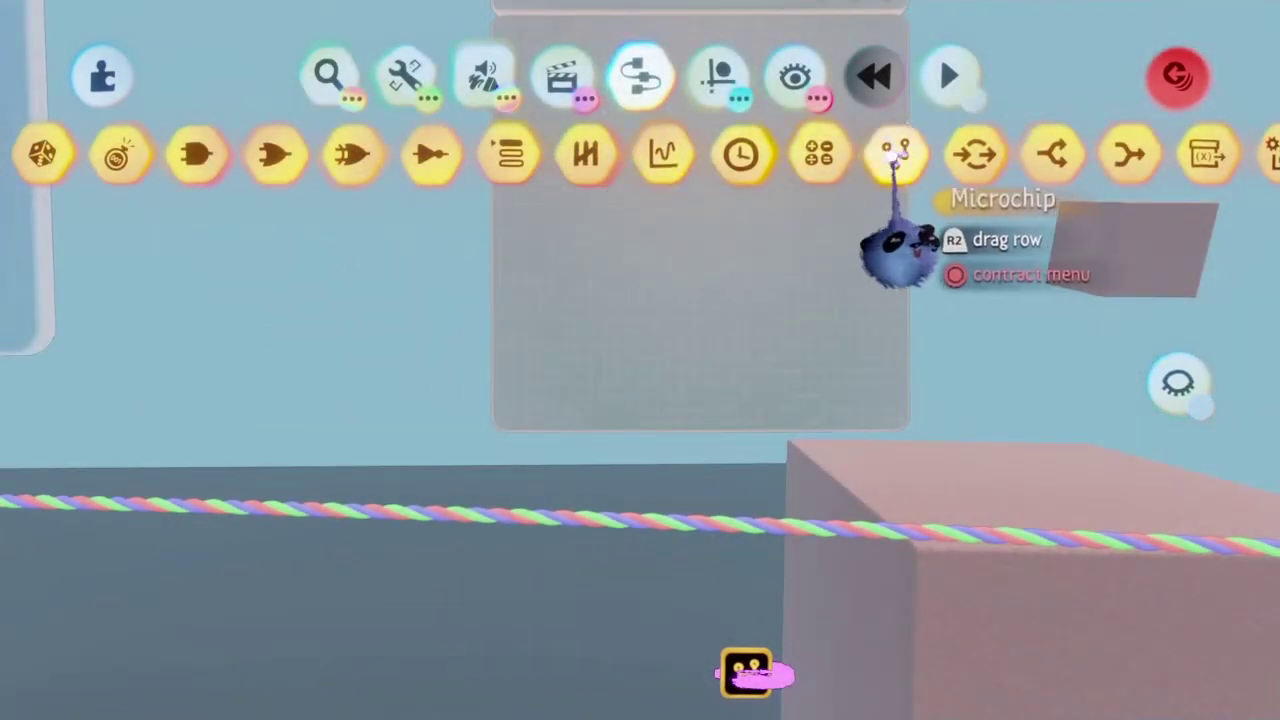
{"action": "left_click", "coordinate": [895, 155]}
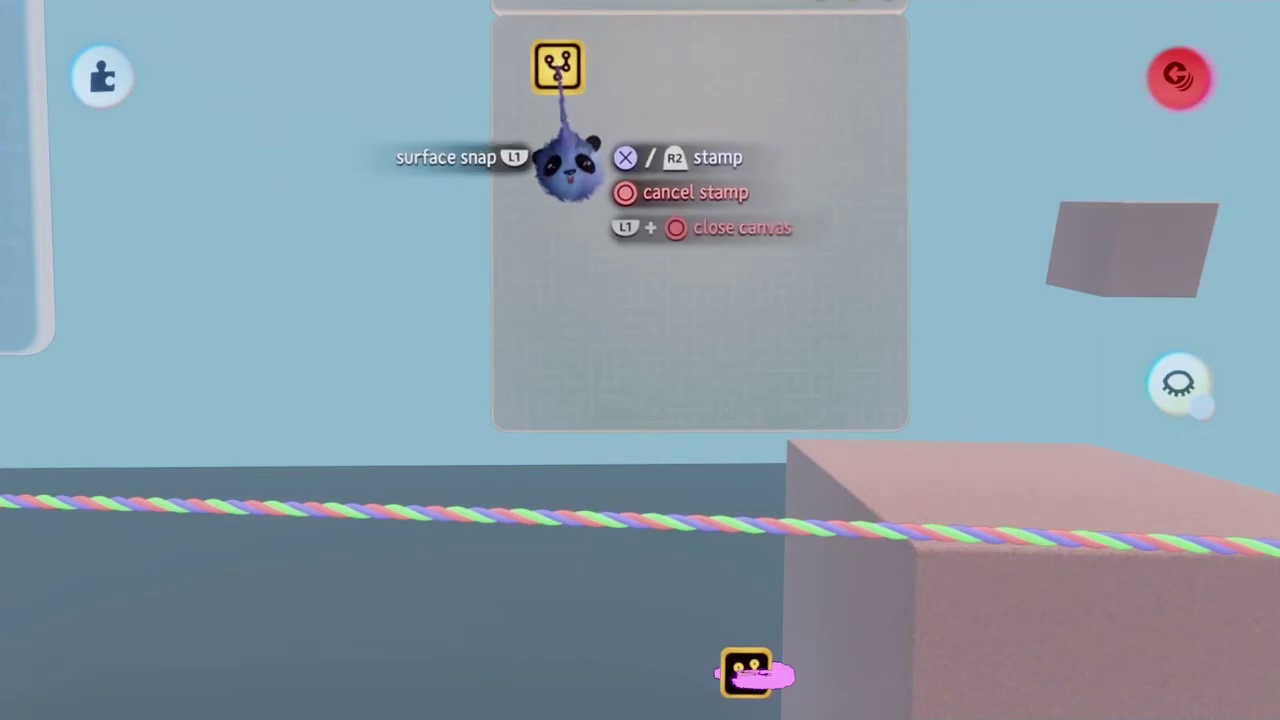
{"action": "left_click", "coordinate": [547, 68]}
{"action": "key", "text": "Escape"}
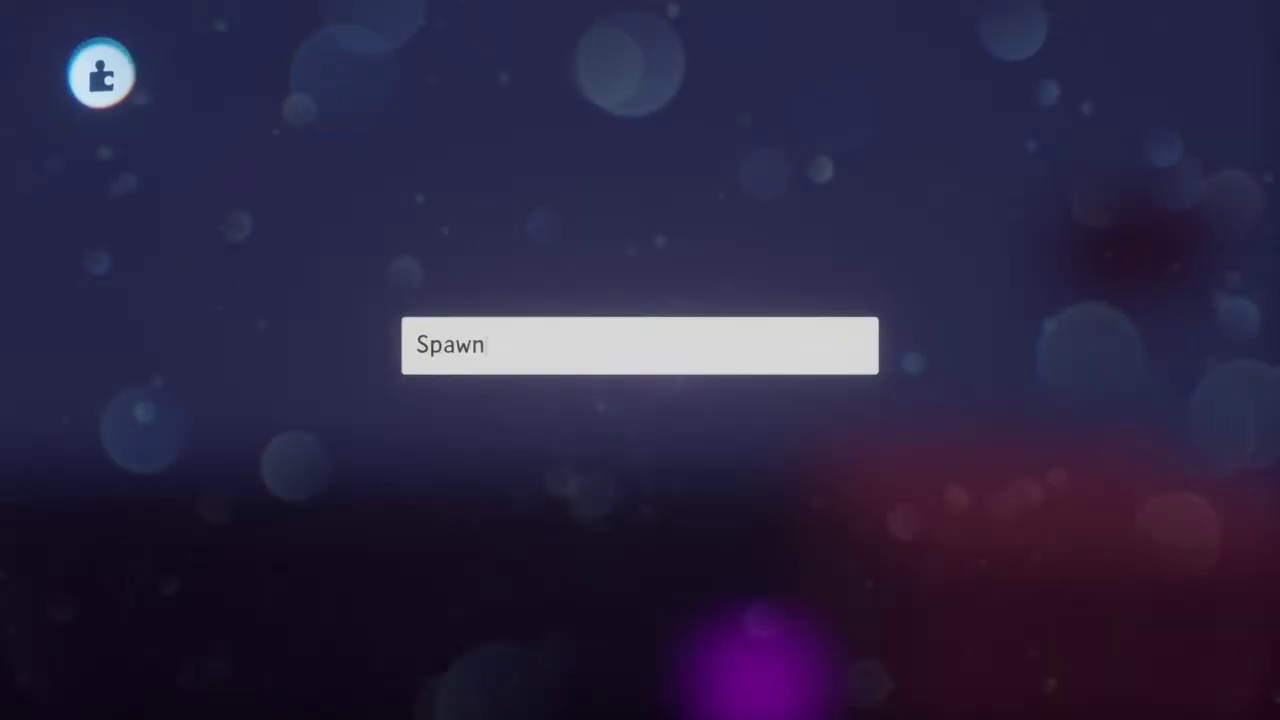
{"action": "key", "text": "Return"}
{"action": "key", "text": "Escape"}
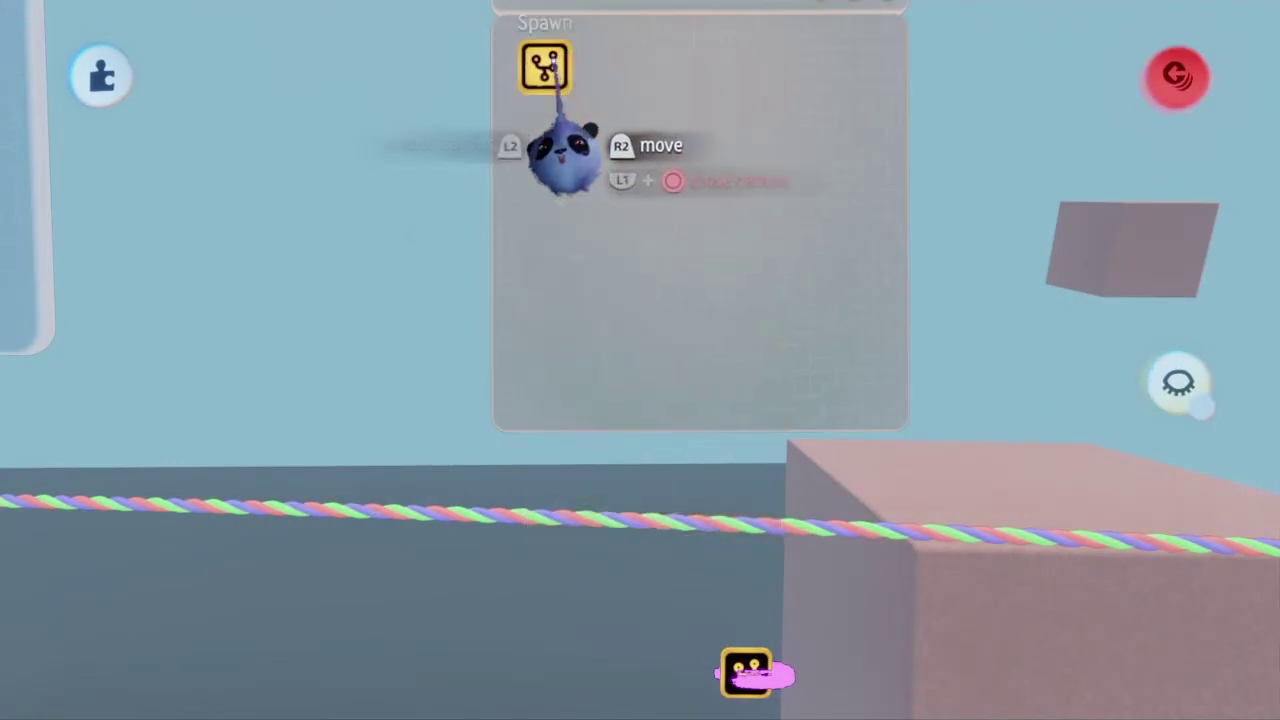
Add a timeline inside the Spawn microchip and shorten it to a single narrow section.
{"action": "middle_click_drag", "start_coordinate": [554, 62], "coordinate": [581, 255]}
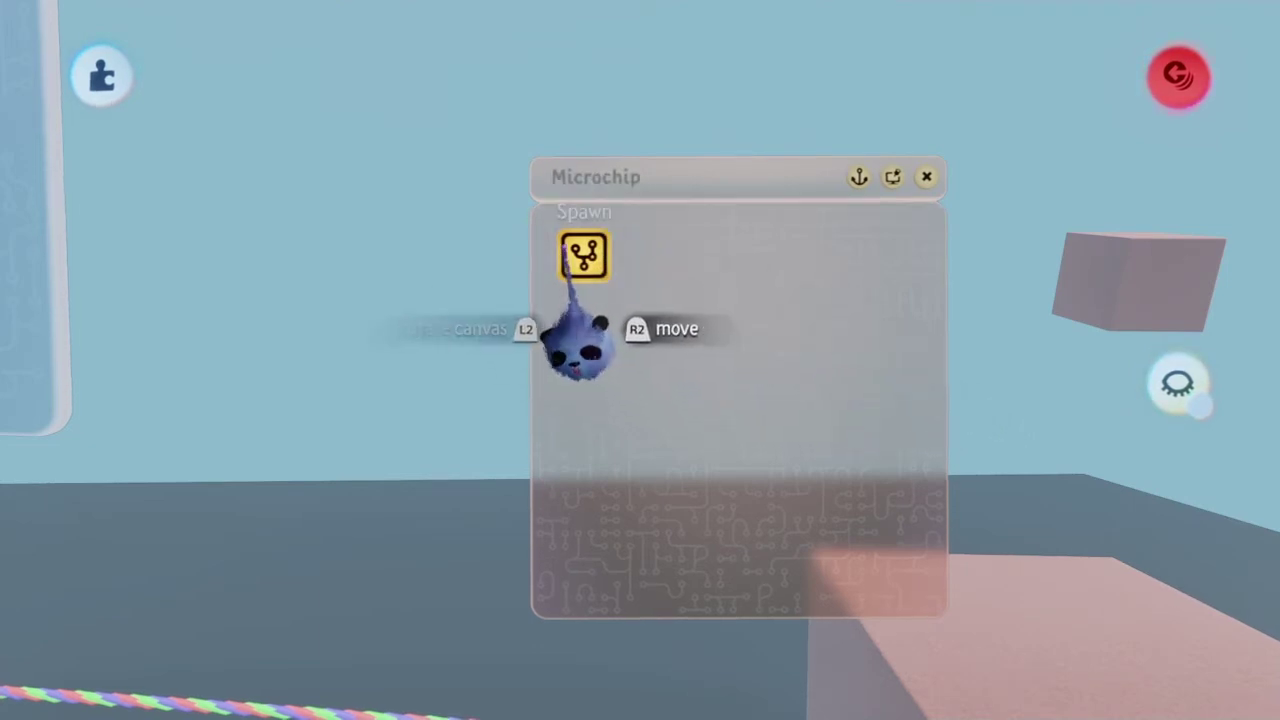
{"action": "left_click", "coordinate": [566, 250]}
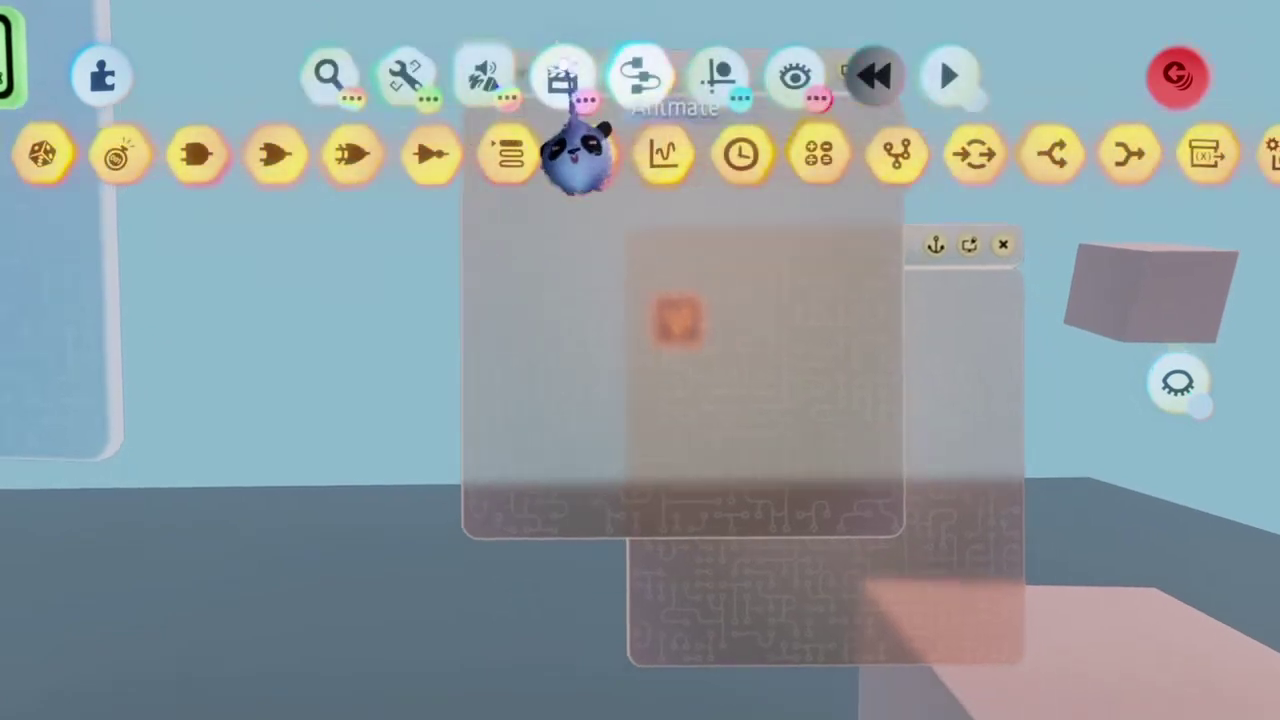
{"action": "left_click", "coordinate": [565, 90]}
{"action": "left_click", "coordinate": [641, 153]}
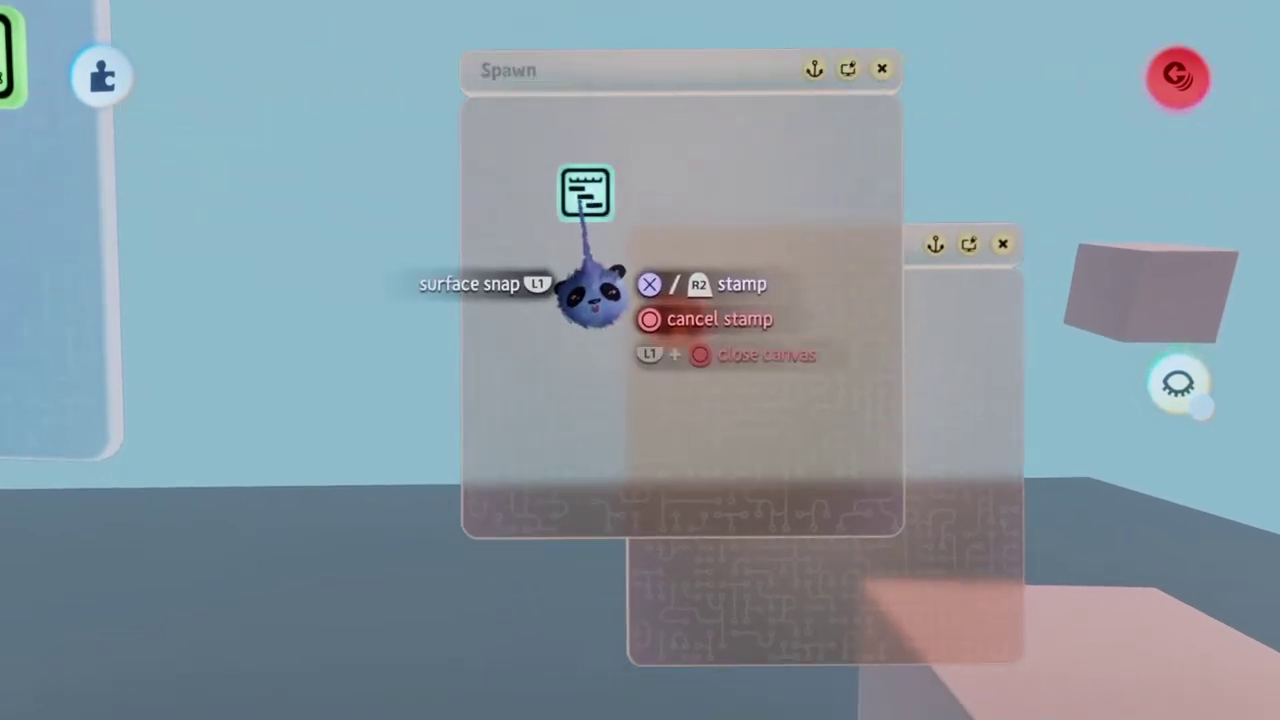
{"action": "left_click", "coordinate": [640, 240]}
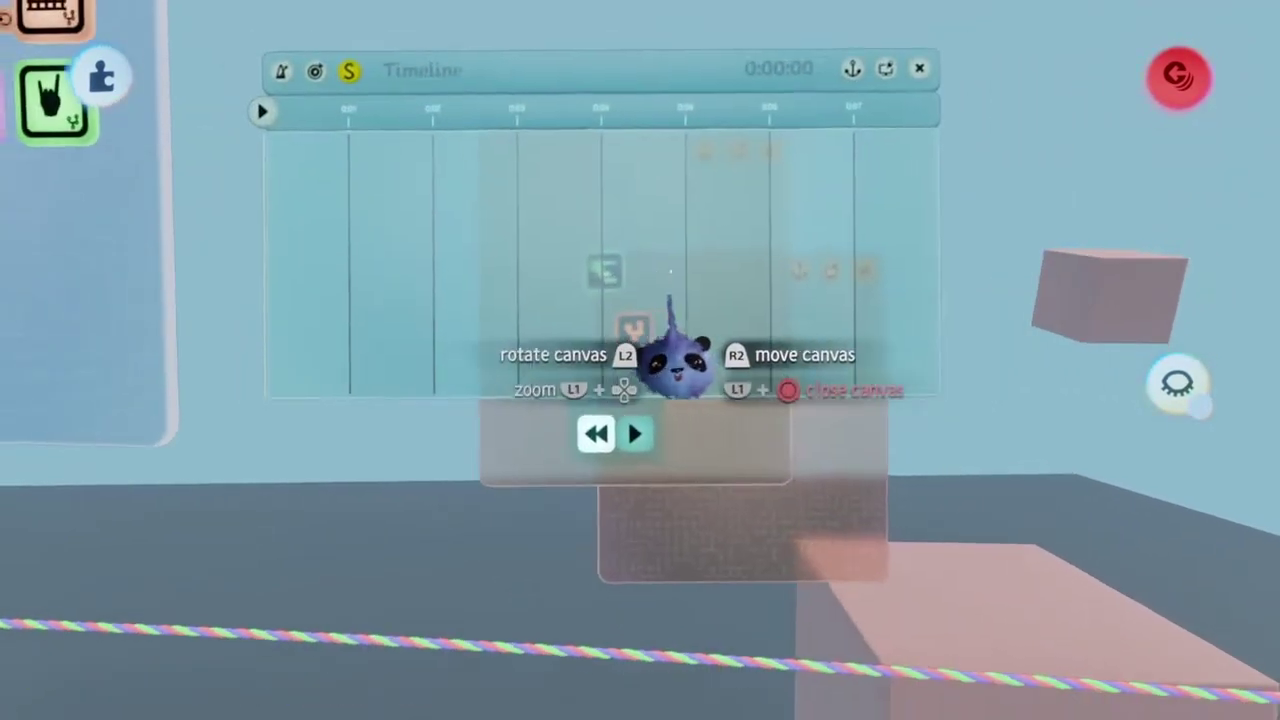
{"action": "left_click_drag", "start_coordinate": [815, 258], "coordinate": [672, 218]}
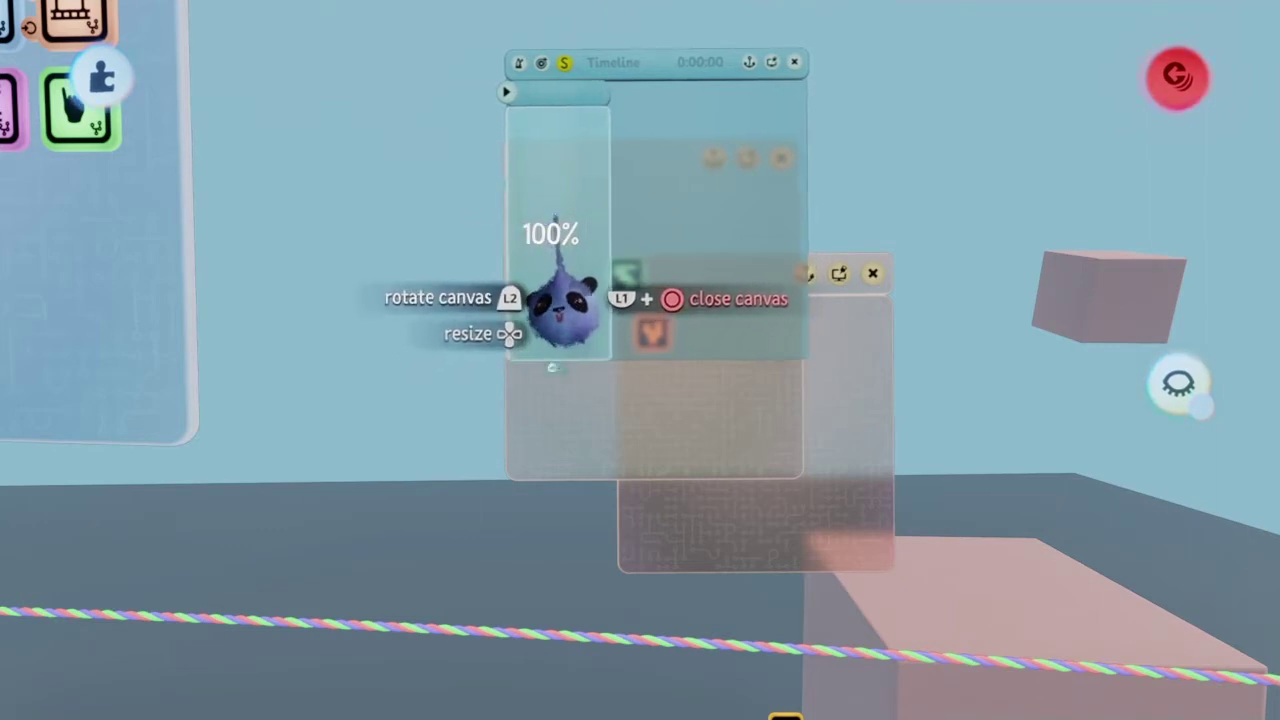
{"action": "left_click_drag", "start_coordinate": [556, 215], "coordinate": [615, 190]}
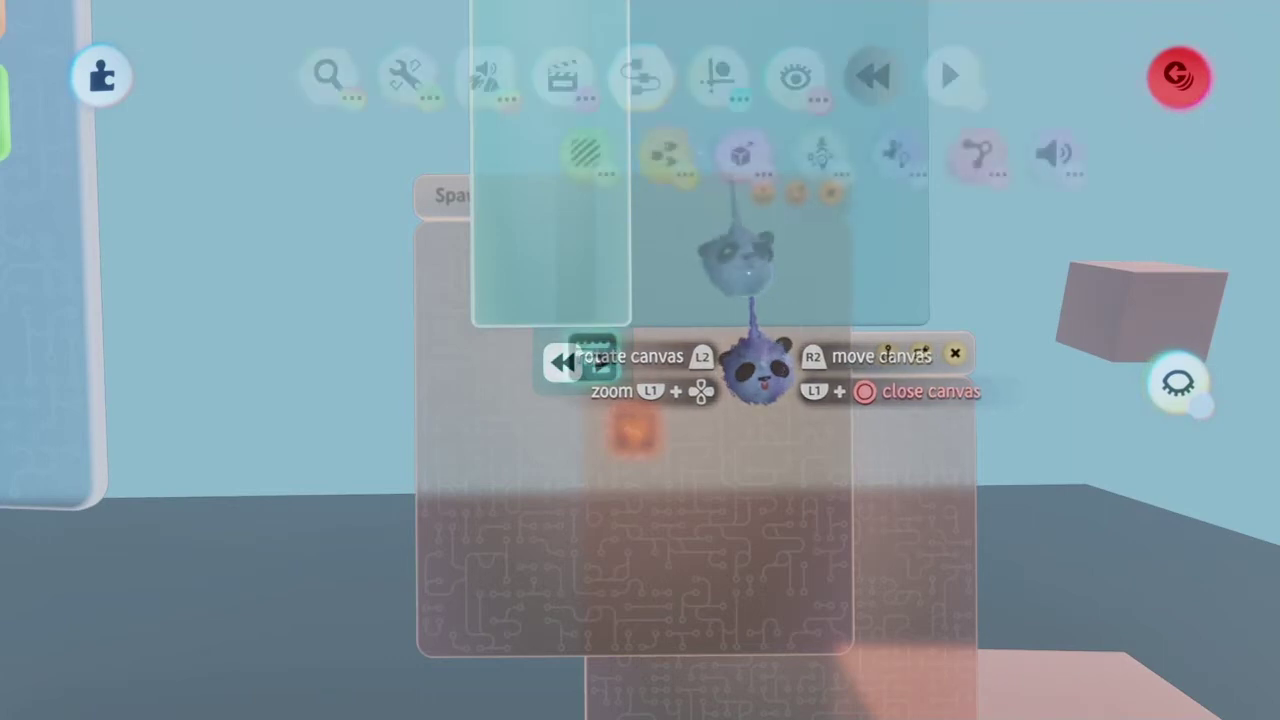
Place a Teleporter at the start of the timeline and shorten its clip to about half of the section.
{"action": "left_click", "coordinate": [734, 153]}
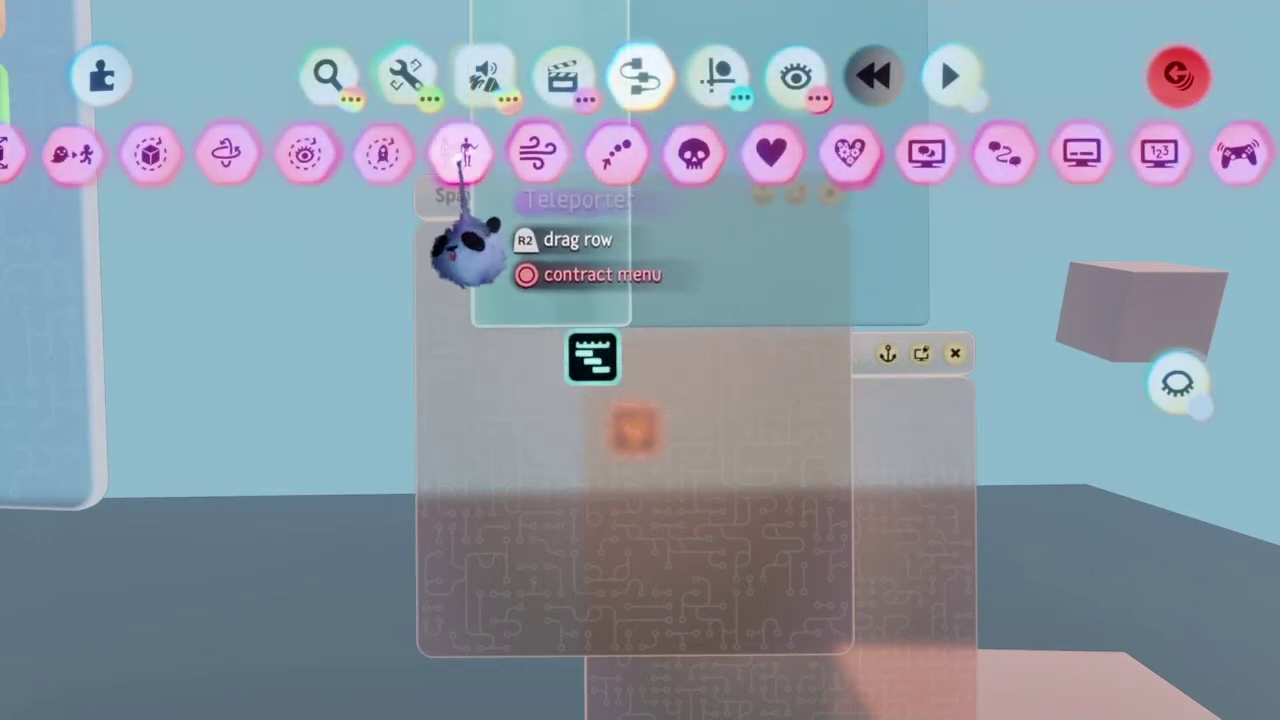
{"action": "left_click", "coordinate": [462, 155]}
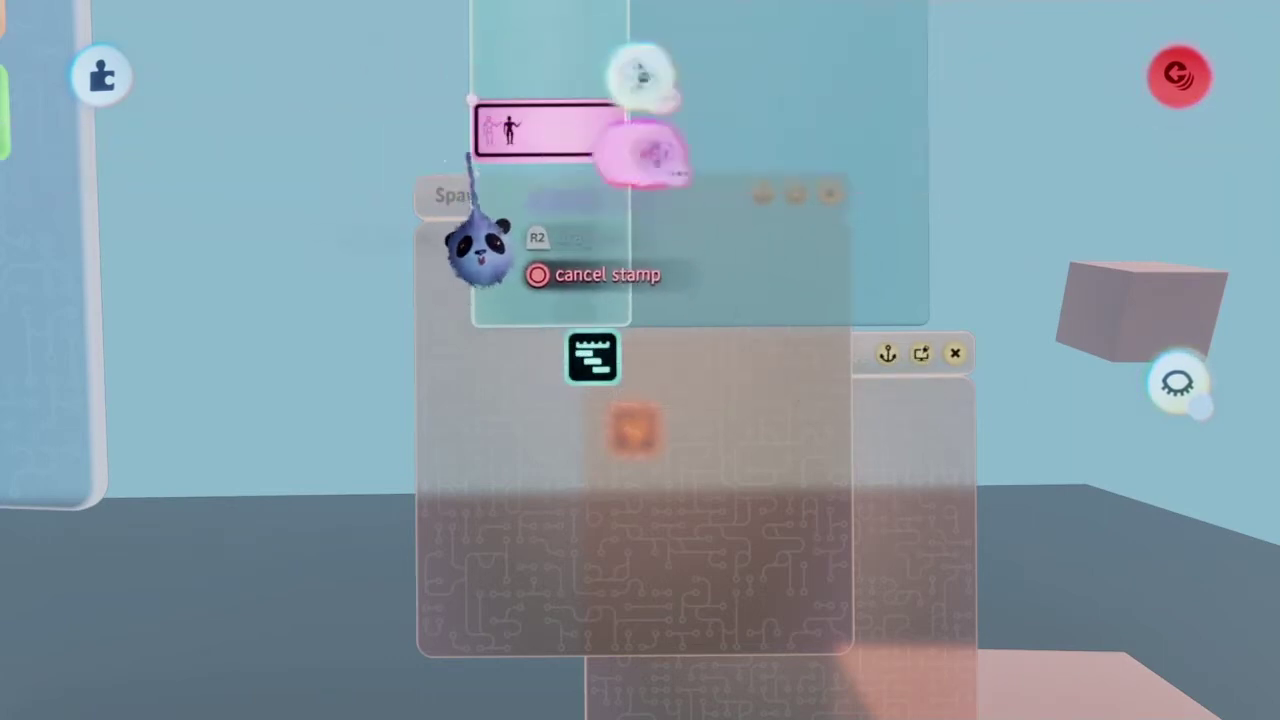
{"action": "left_click", "coordinate": [543, 105]}
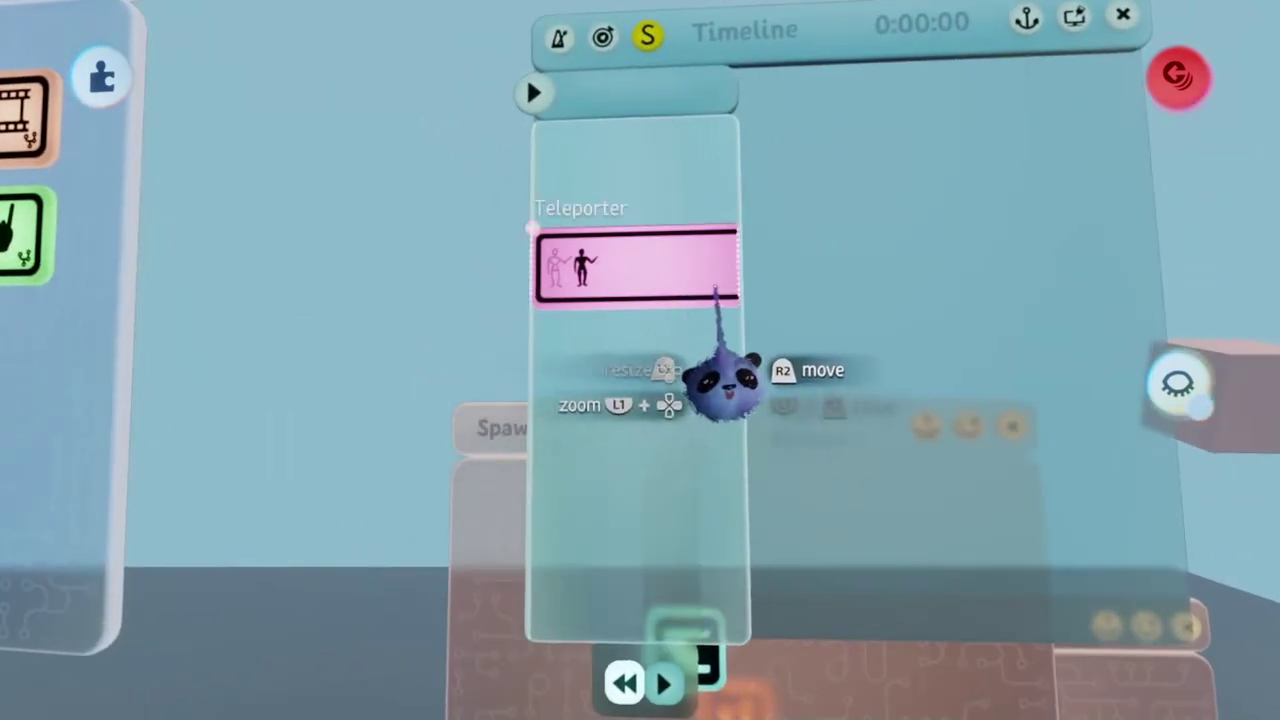
{"action": "left_click_drag", "start_coordinate": [737, 288], "coordinate": [642, 298]}
{"action": "left_click_drag", "start_coordinate": [574, 400], "coordinate": [645, 400]}
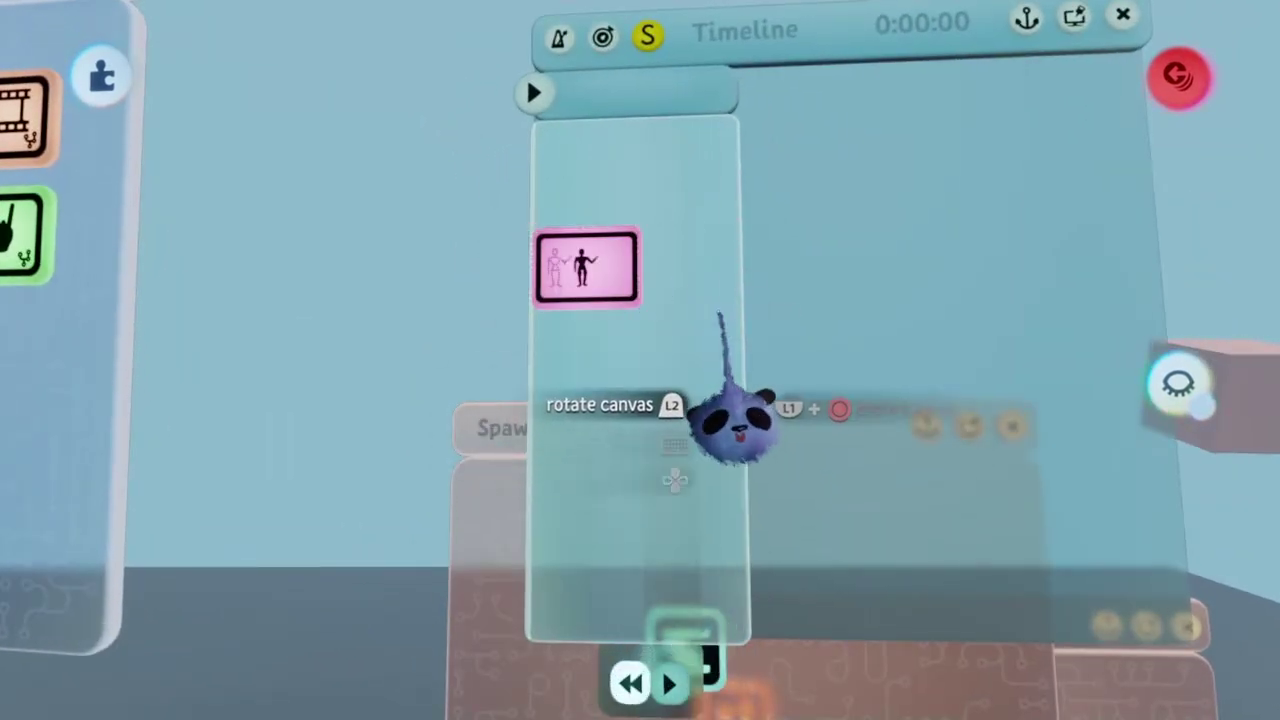
{"action": "left_click_drag", "start_coordinate": [748, 410], "coordinate": [680, 425]}
{"action": "scroll", "coordinate": [646, 322], "scroll_direction": "down", "scroll_amount": 3}
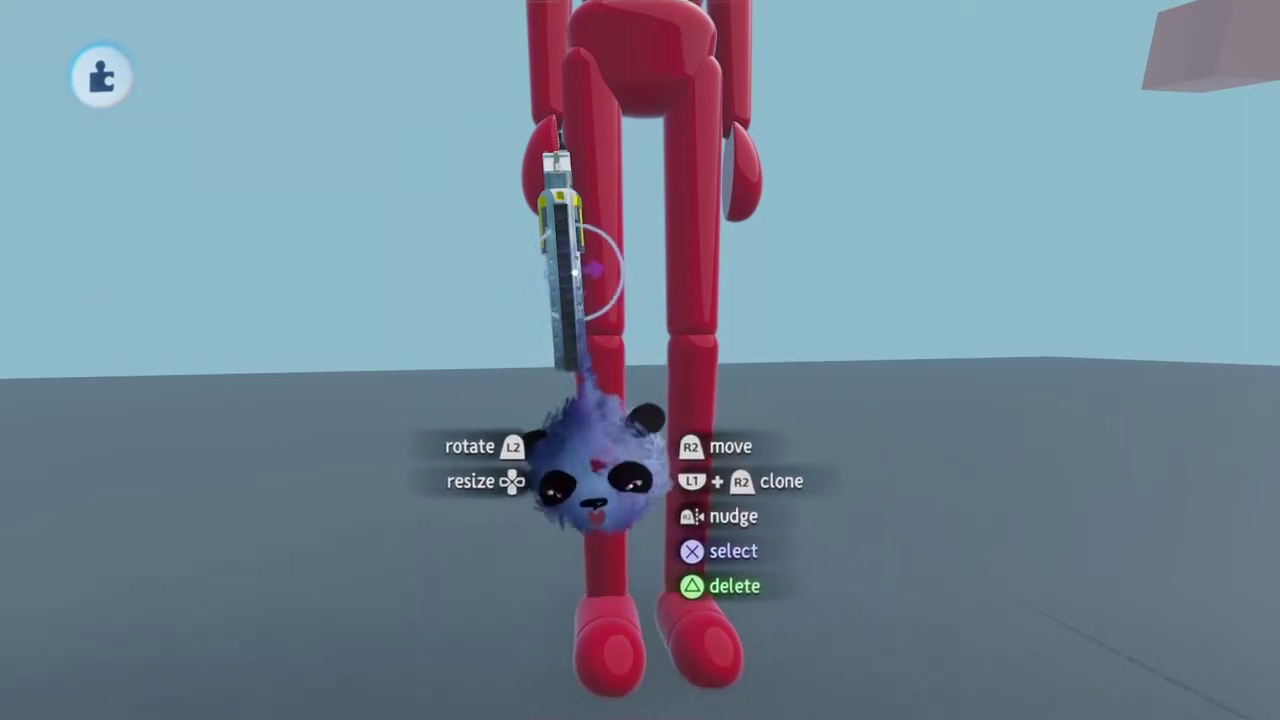
{"action": "left_click_drag", "start_coordinate": [576, 278], "coordinate": [517, 243]}
{"action": "key", "text": "ctrl+z"}
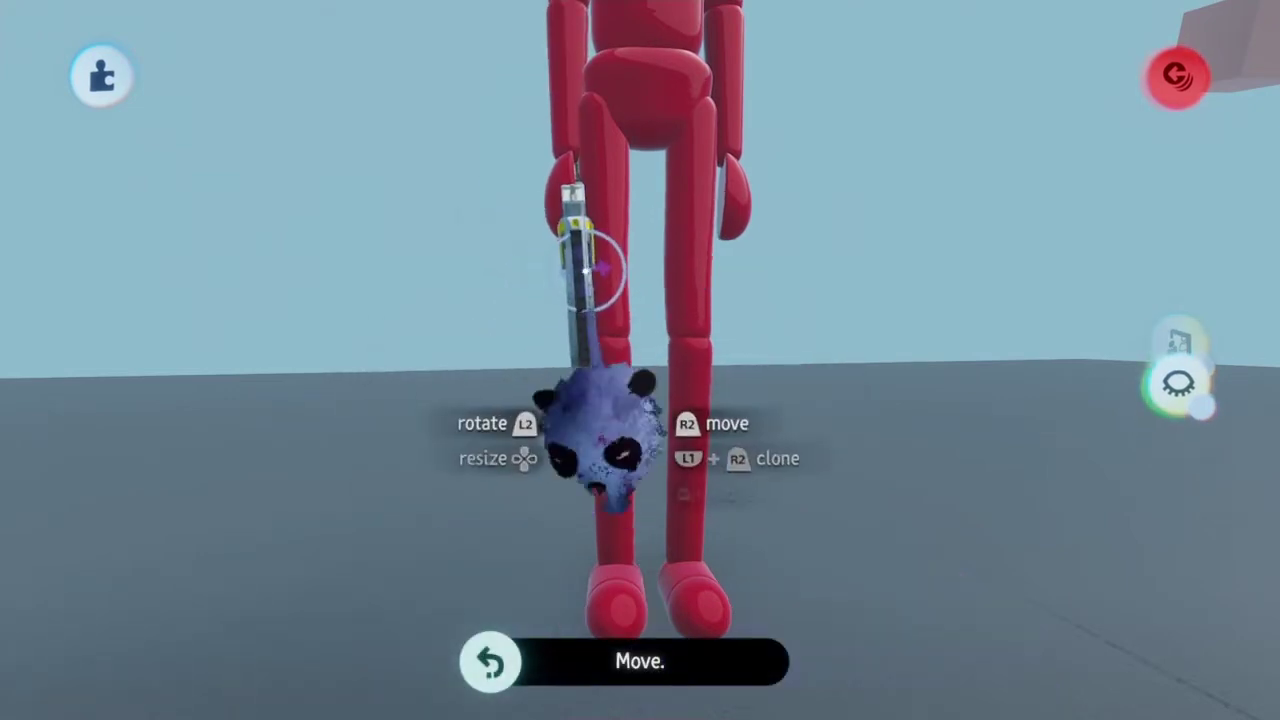
{"action": "left_click_drag", "start_coordinate": [577, 272], "coordinate": [514, 301]}
{"action": "left_click_drag", "start_coordinate": [530, 470], "coordinate": [605, 400]}
Stamp a Tag gadget scaled to 24% onto the gun in the red puppet's hand.
{"action": "key", "text": "Tab"}
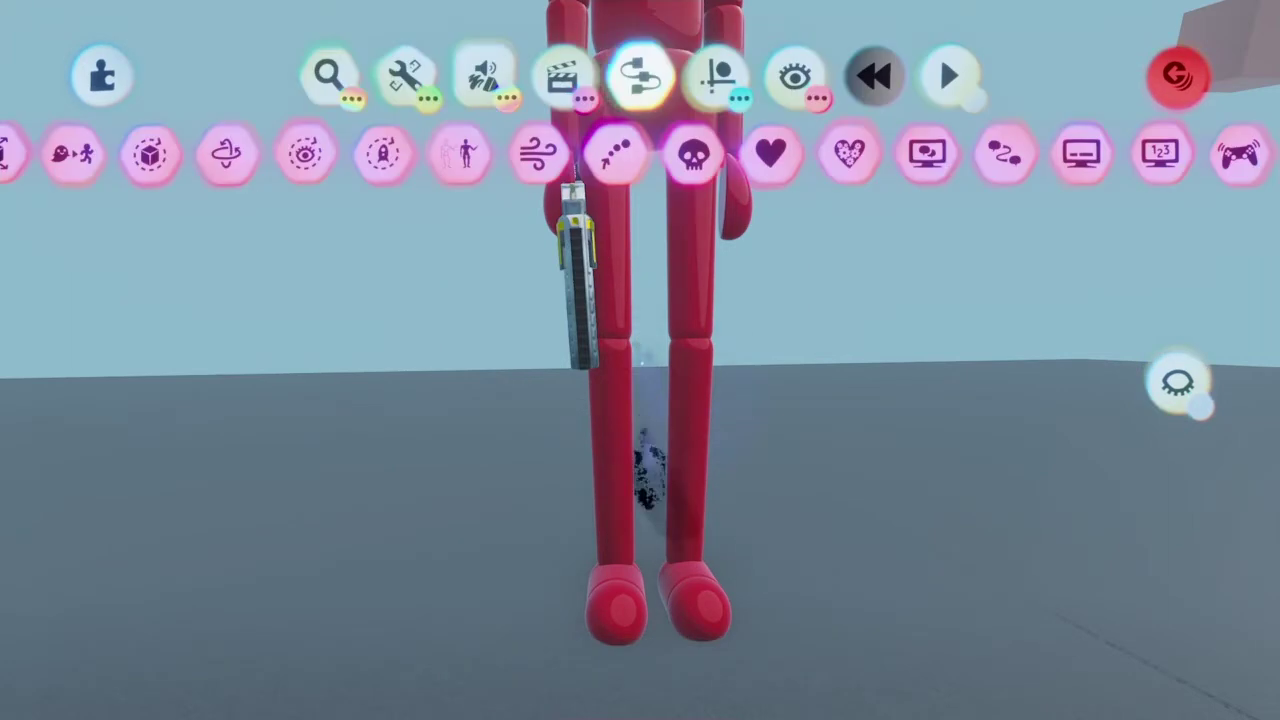
{"action": "key", "text": "Escape"}
{"action": "left_click", "coordinate": [380, 158]}
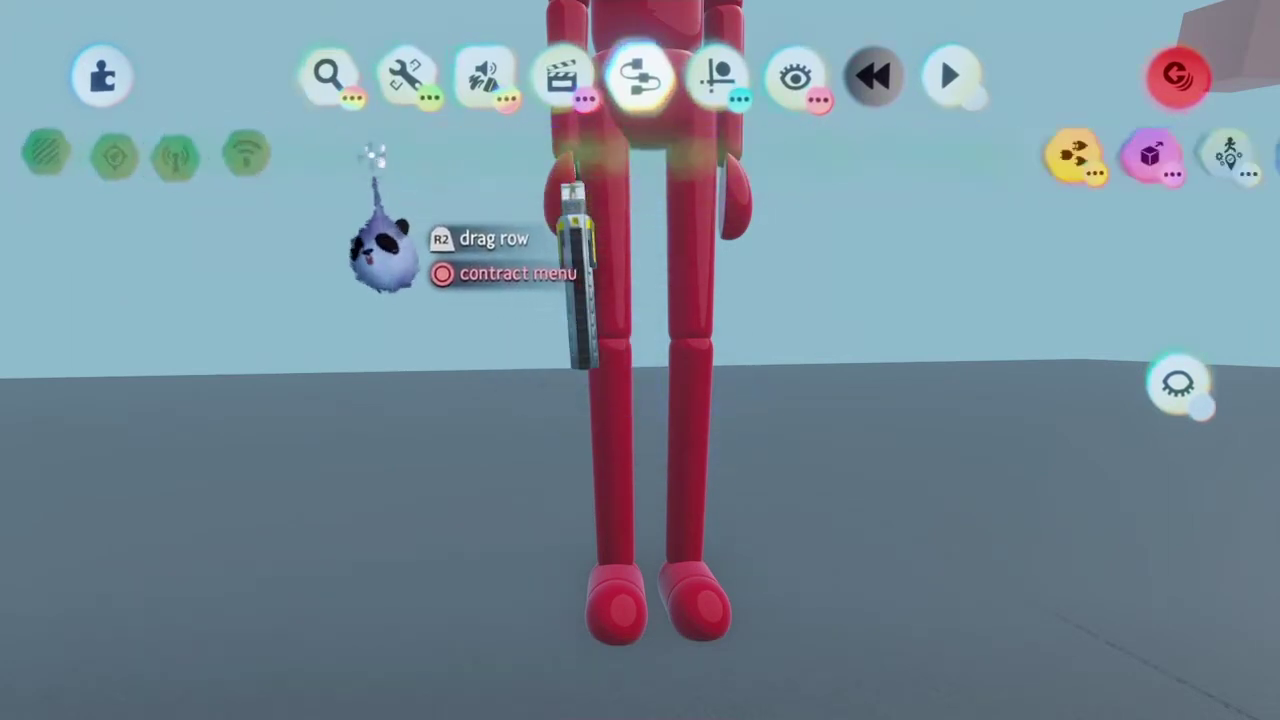
{"action": "left_click", "coordinate": [120, 152]}
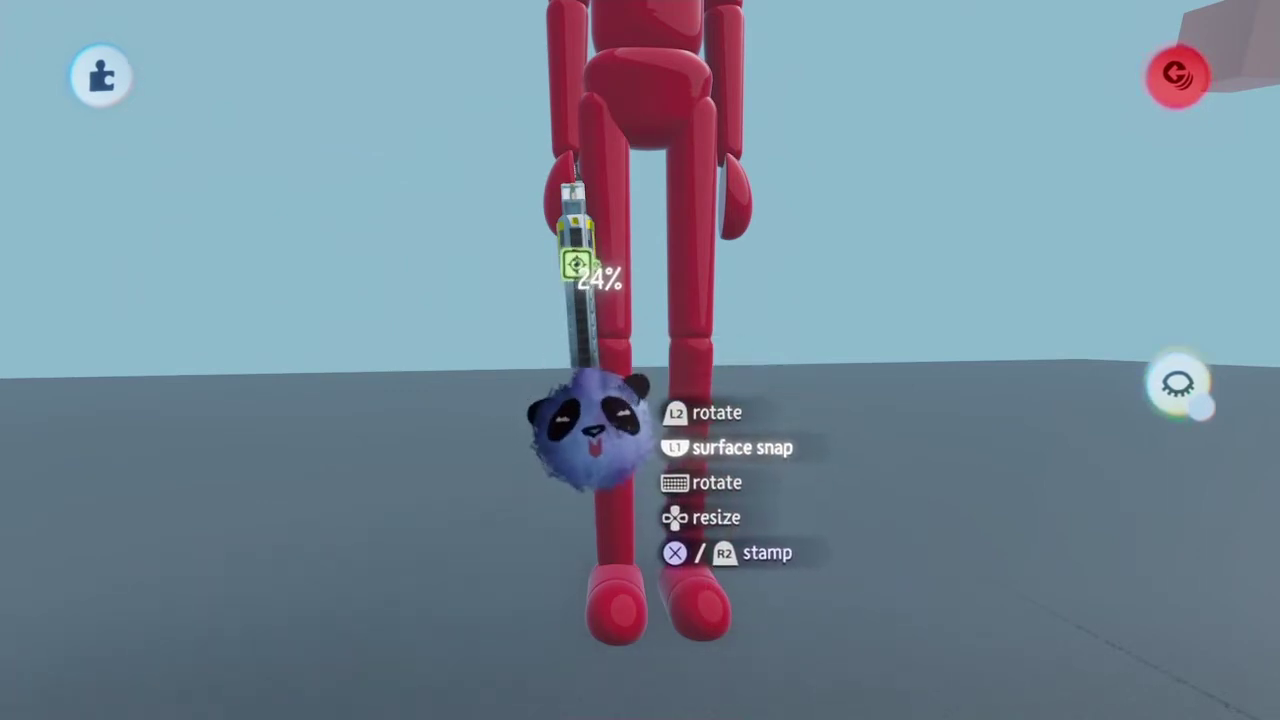
{"action": "scroll", "coordinate": [590, 270], "scroll_direction": "up", "scroll_amount": 3}
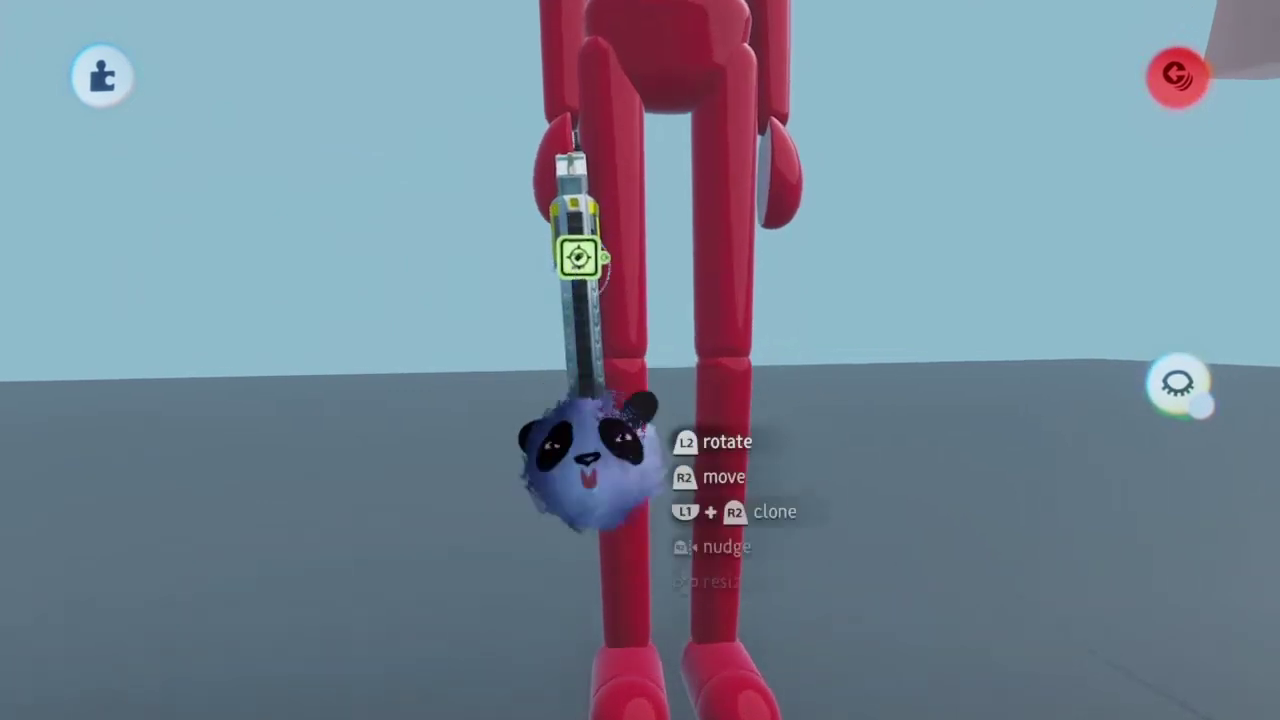
{"action": "left_click_drag", "start_coordinate": [580, 314], "coordinate": [511, 269]}
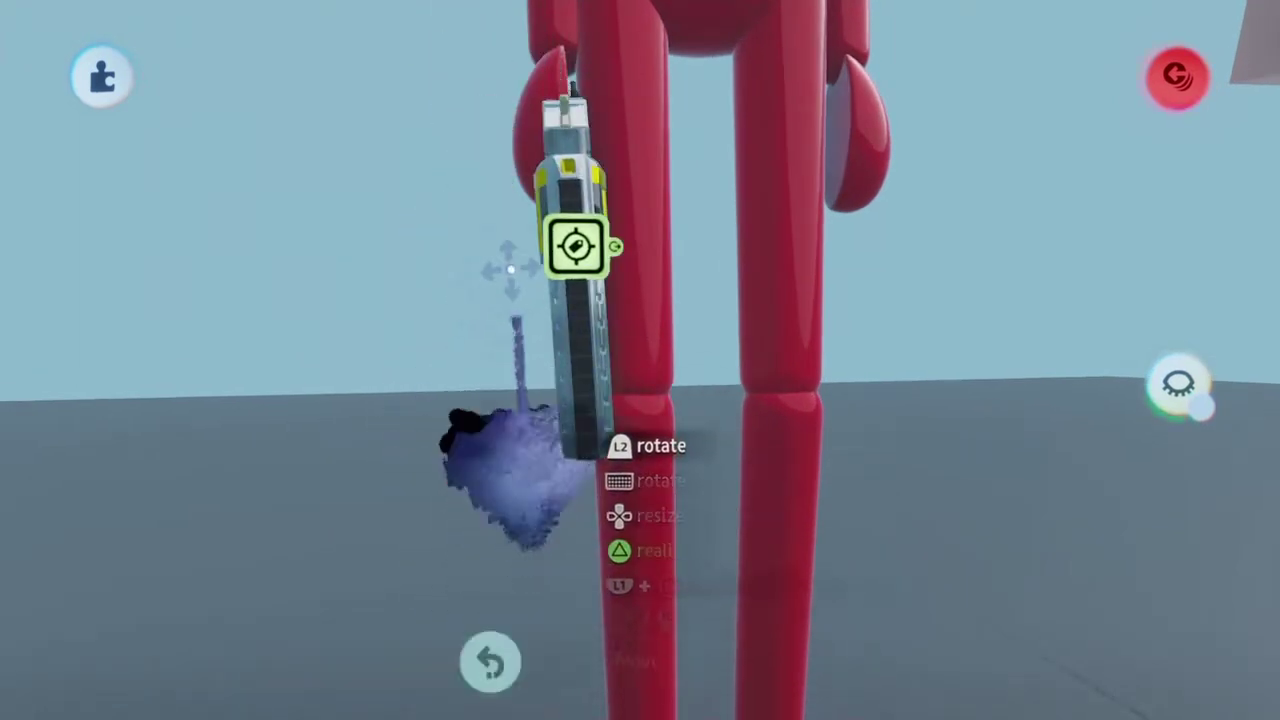
Rename the Tag on the puppet's gun to "Spawn Position" and close its settings.
{"action": "left_click", "coordinate": [576, 246]}
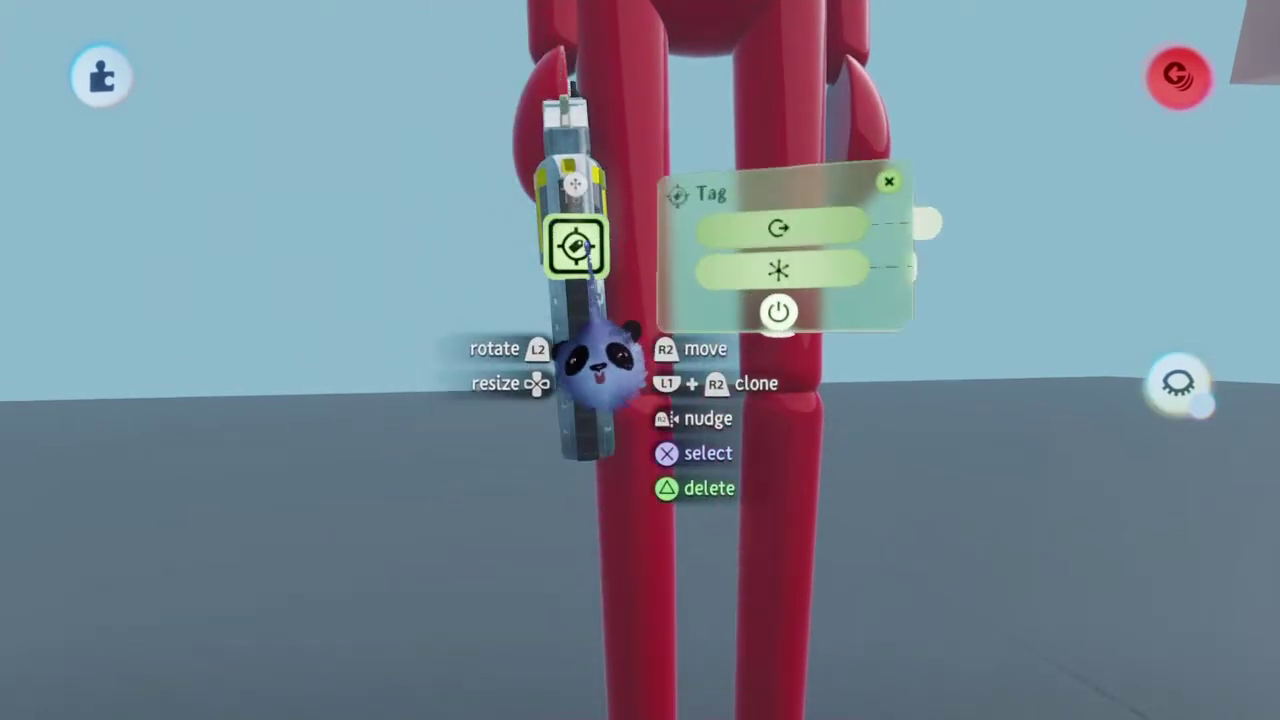
{"action": "scroll", "coordinate": [620, 216], "scroll_direction": "up", "scroll_amount": 1}
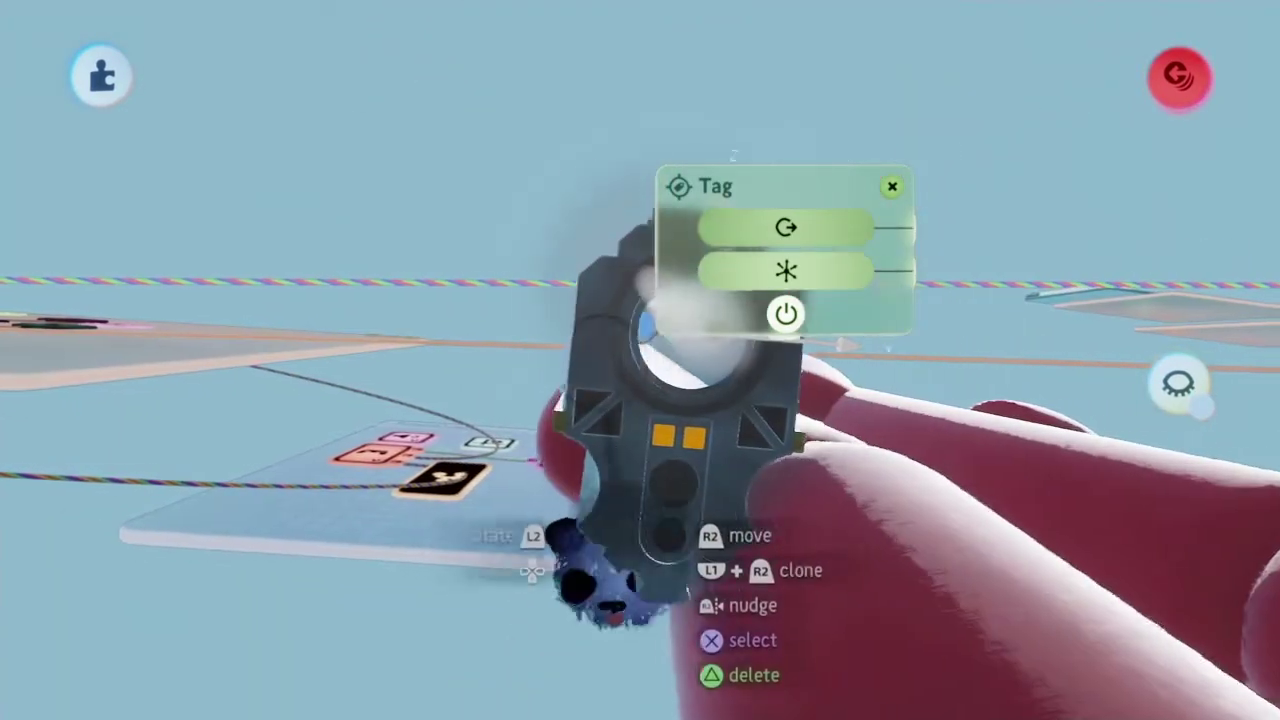
{"action": "middle_click_drag", "start_coordinate": [605, 357], "coordinate": [577, 278]}
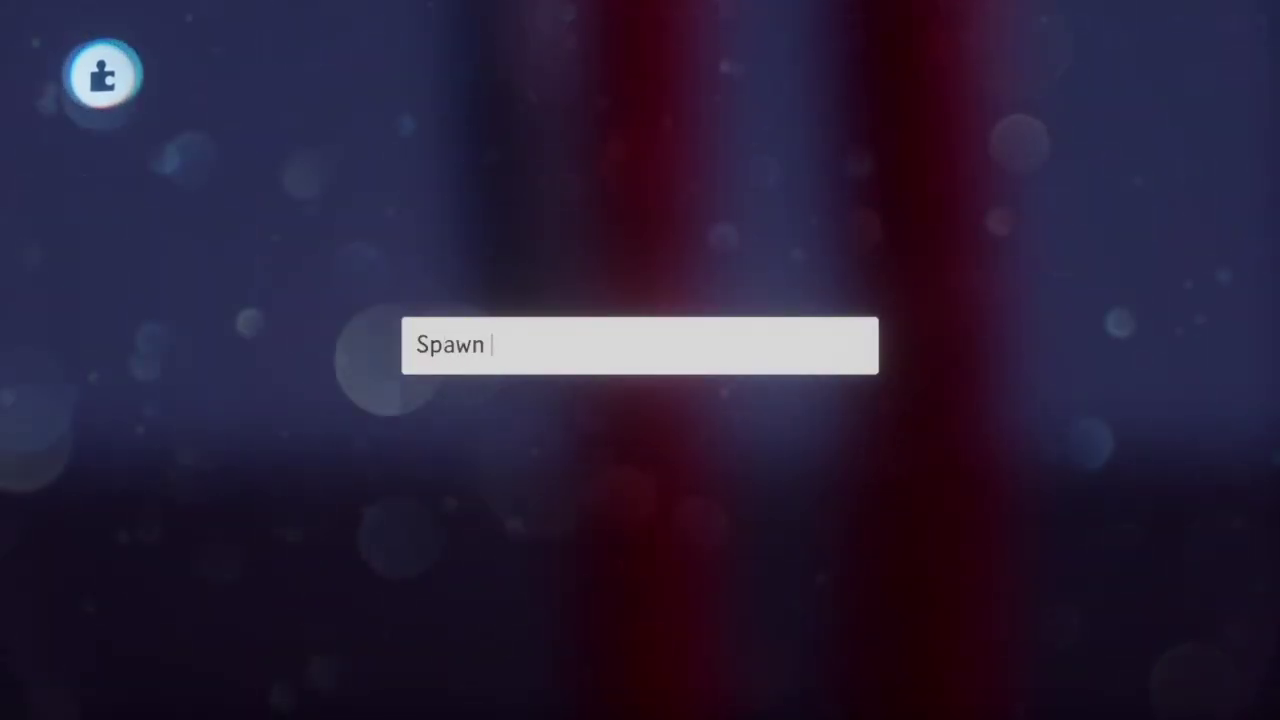
{"action": "type", "text": "iti"}
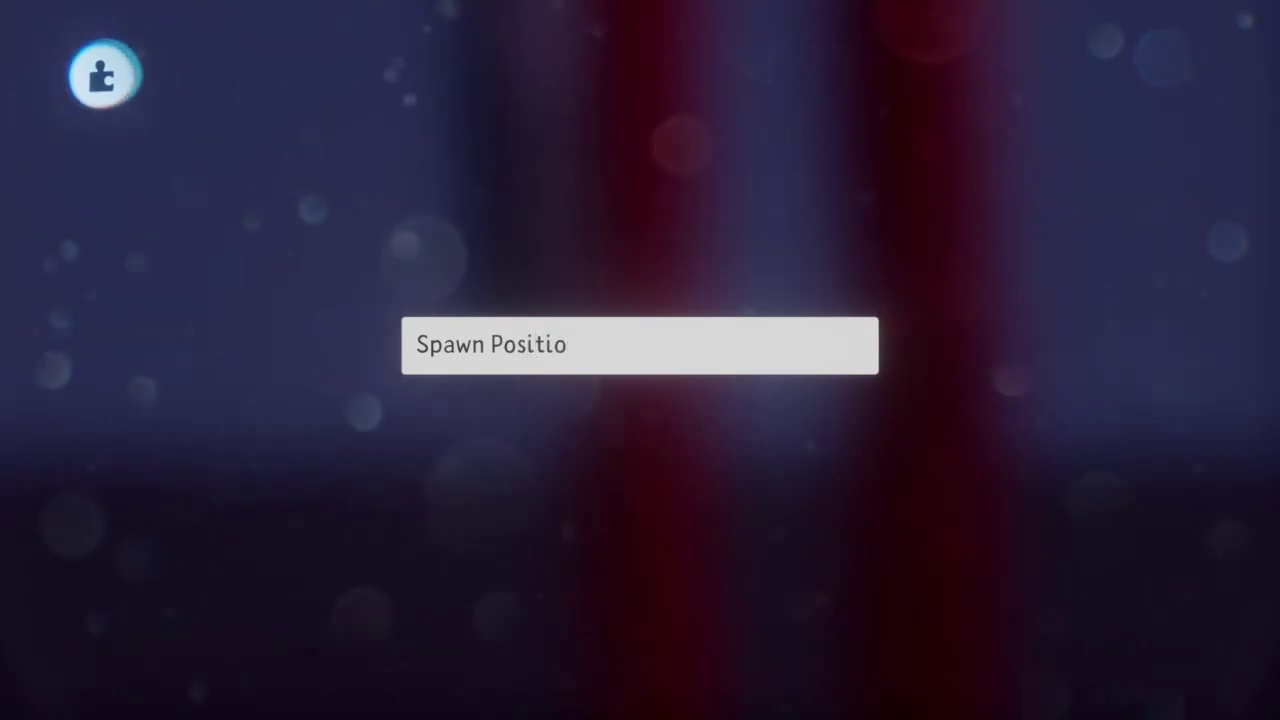
{"action": "type", "text": "o"}
{"action": "key", "text": "Return"}
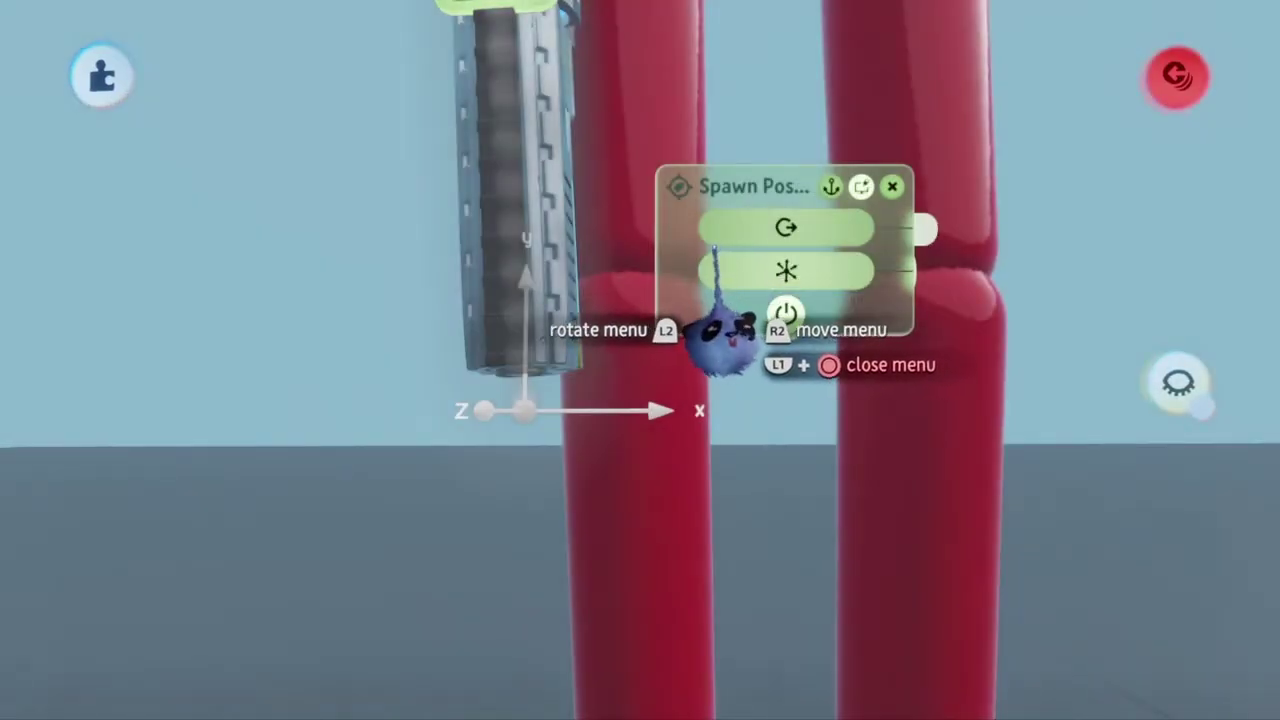
{"action": "key", "text": "Escape"}
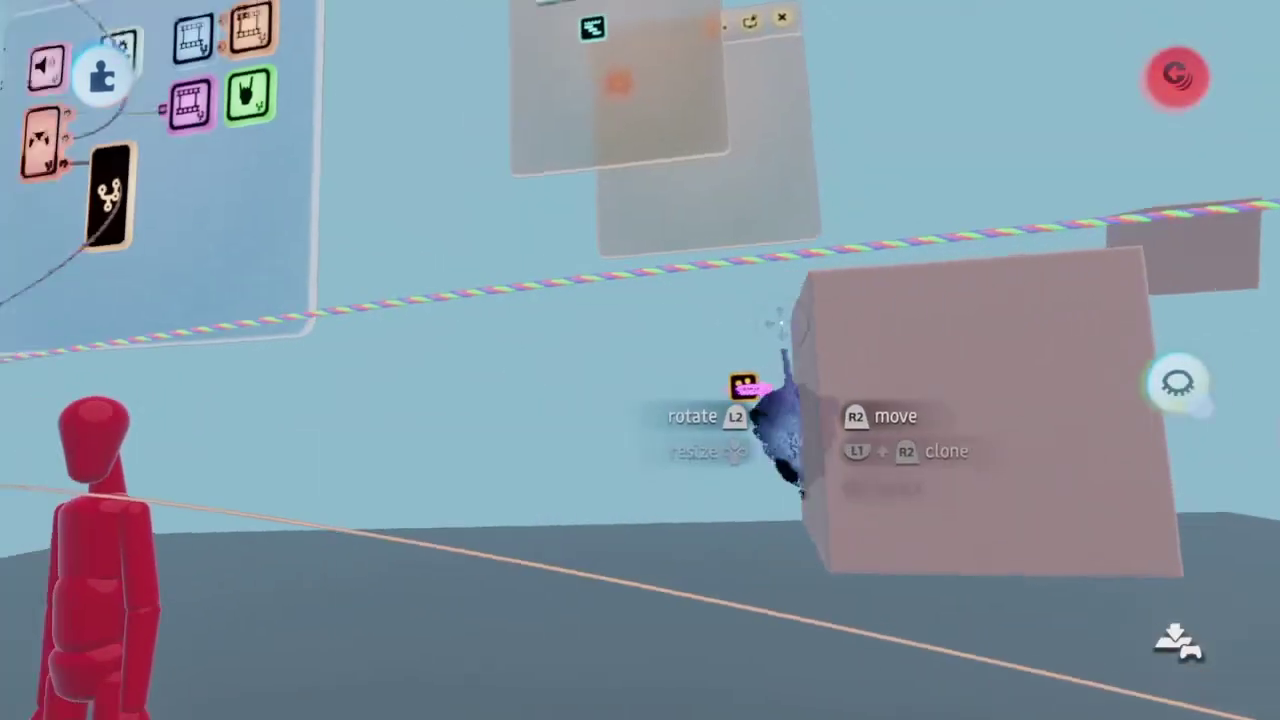
Set the Teleporter on the Spawn microchip's timeline to target the tag named "Spawn Position".
{"action": "middle_click_drag", "start_coordinate": [781, 323], "coordinate": [737, 286]}
{"action": "scroll", "coordinate": [863, 214], "scroll_direction": "up", "scroll_amount": 3}
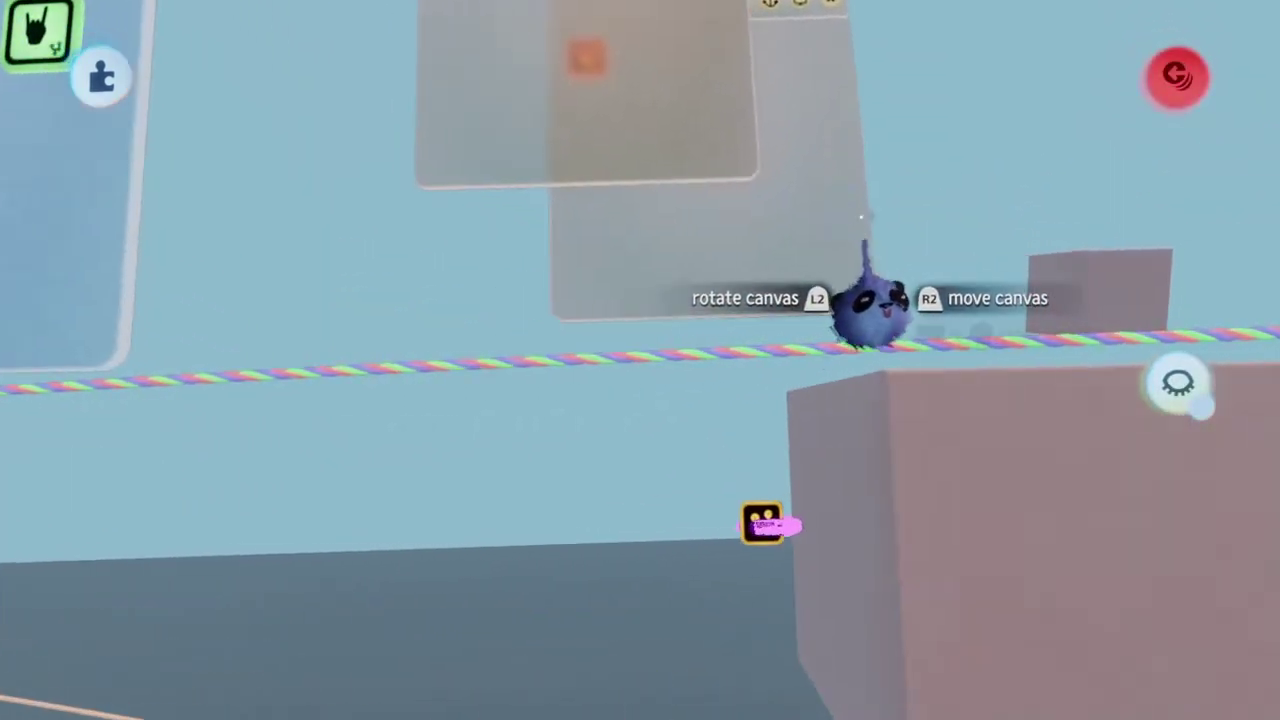
{"action": "scroll", "coordinate": [529, 500], "scroll_direction": "down", "scroll_amount": 3}
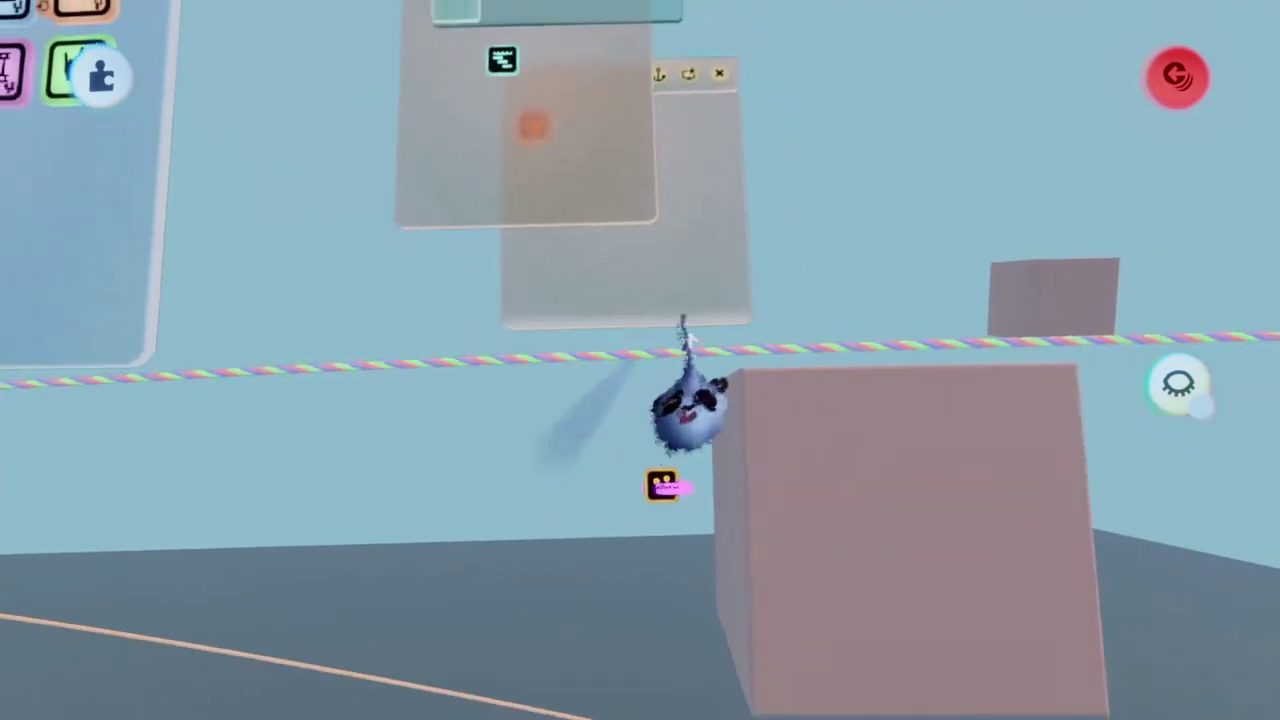
{"action": "middle_click_drag", "start_coordinate": [686, 323], "coordinate": [752, 234]}
{"action": "scroll", "coordinate": [760, 188], "scroll_direction": "up", "scroll_amount": 2}
{"action": "middle_click_drag", "start_coordinate": [760, 188], "coordinate": [737, 271]}
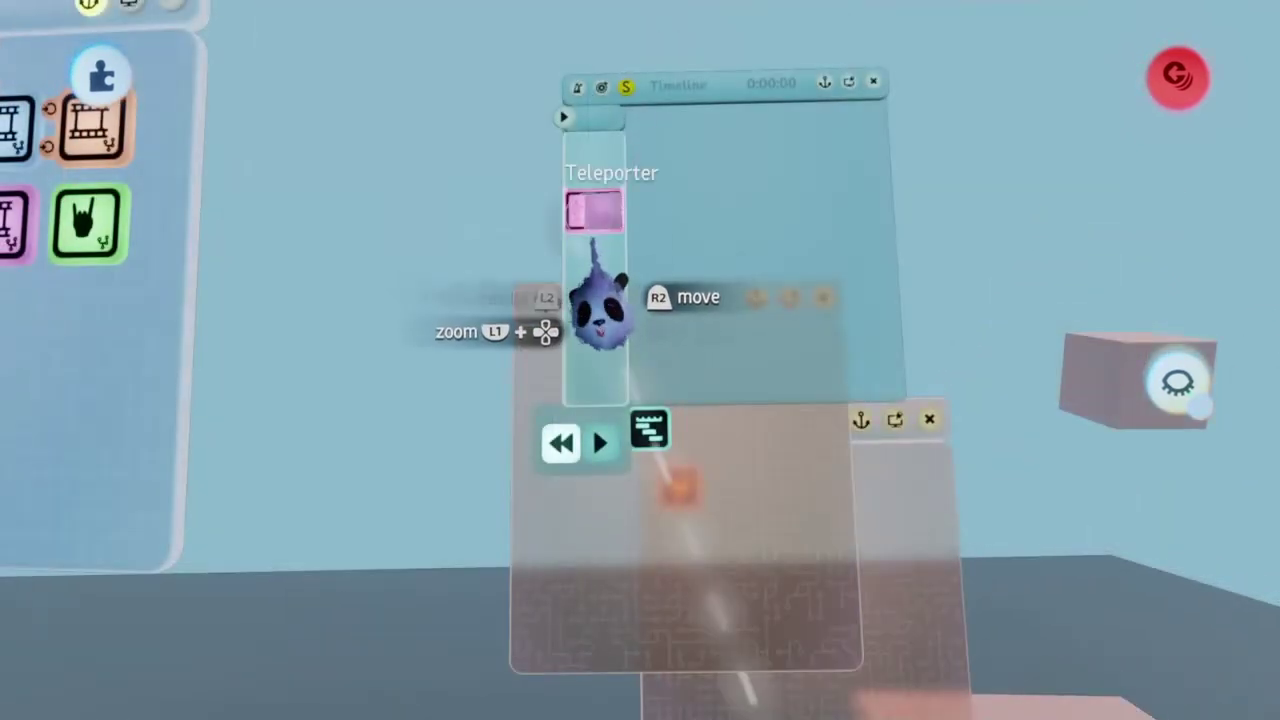
{"action": "left_click", "coordinate": [596, 300]}
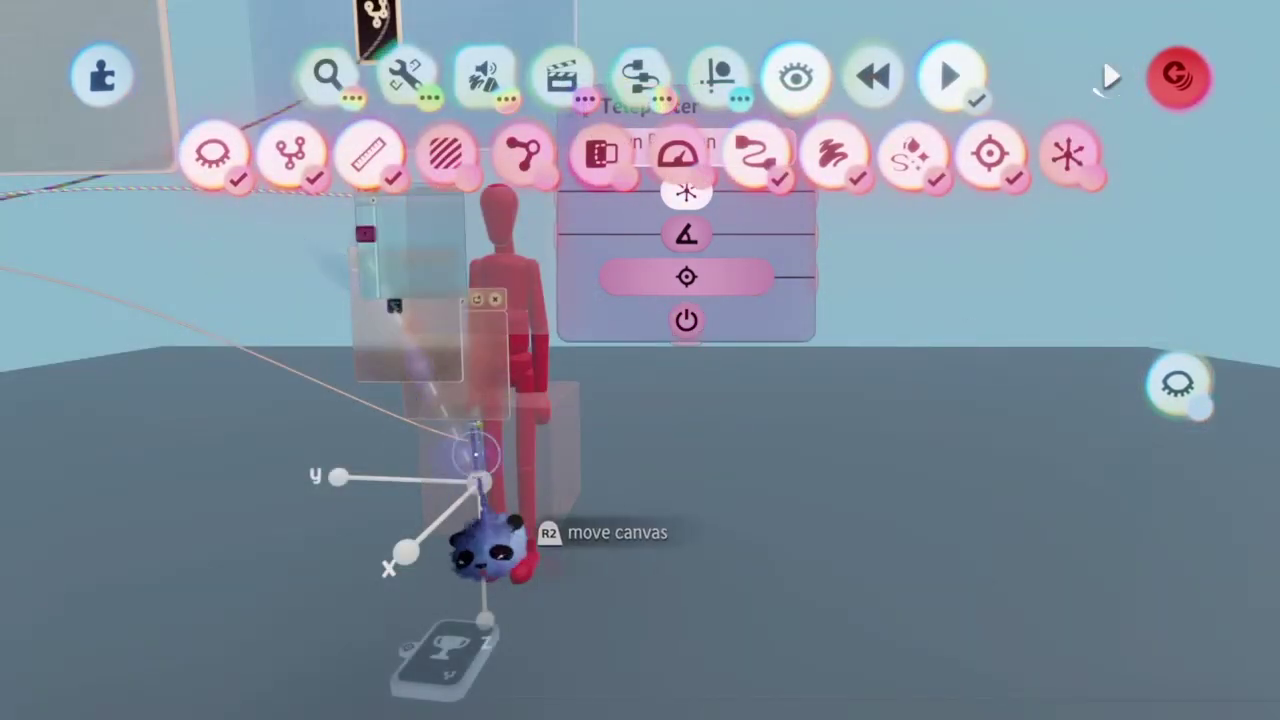
Examine from several angles where the projectile sits on the gun while the scene runs, and close the Teleporter settings.
{"action": "scroll", "coordinate": [510, 505], "scroll_direction": "up", "scroll_amount": 5}
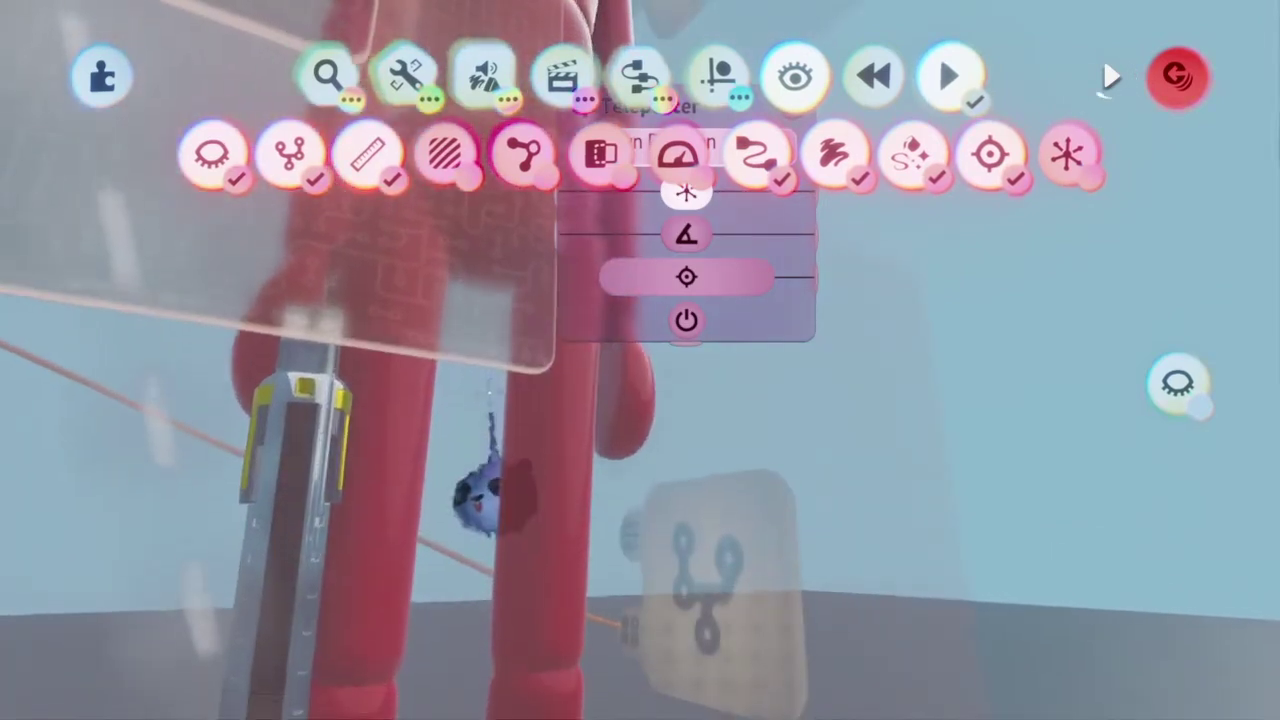
{"action": "scroll", "coordinate": [497, 470], "scroll_direction": "down", "scroll_amount": 3}
{"action": "middle_click_drag", "start_coordinate": [520, 491], "coordinate": [543, 470]}
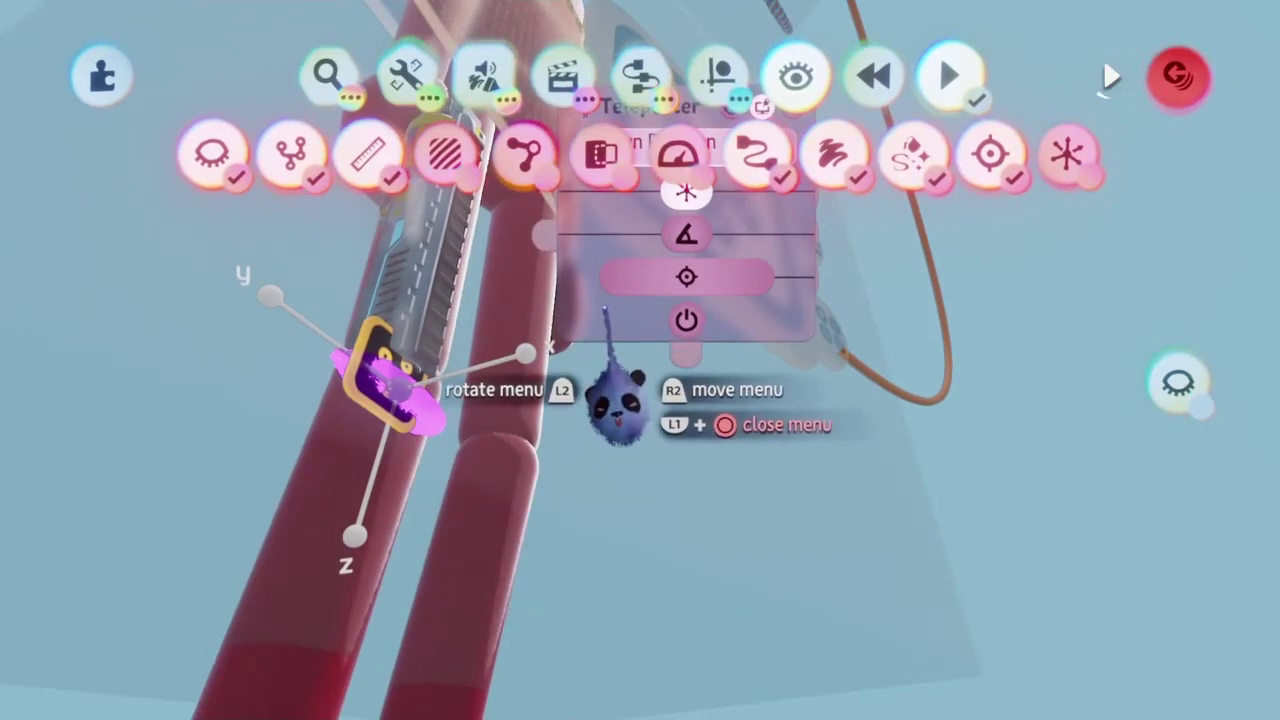
{"action": "key", "text": "Escape"}
{"action": "key", "text": "Escape"}
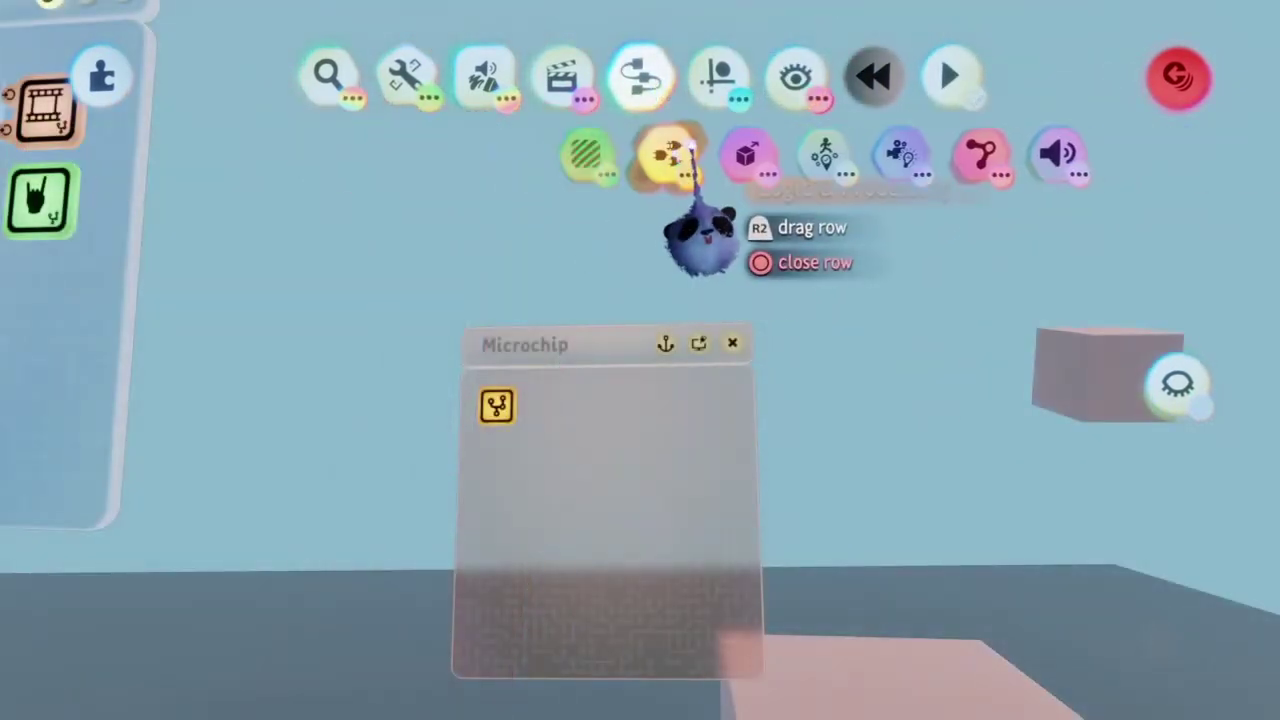
Add another microchip beside the Spawn chip in the projectile's microchip and name it "Follow".
{"action": "left_click", "coordinate": [680, 160]}
{"action": "left_click", "coordinate": [828, 158]}
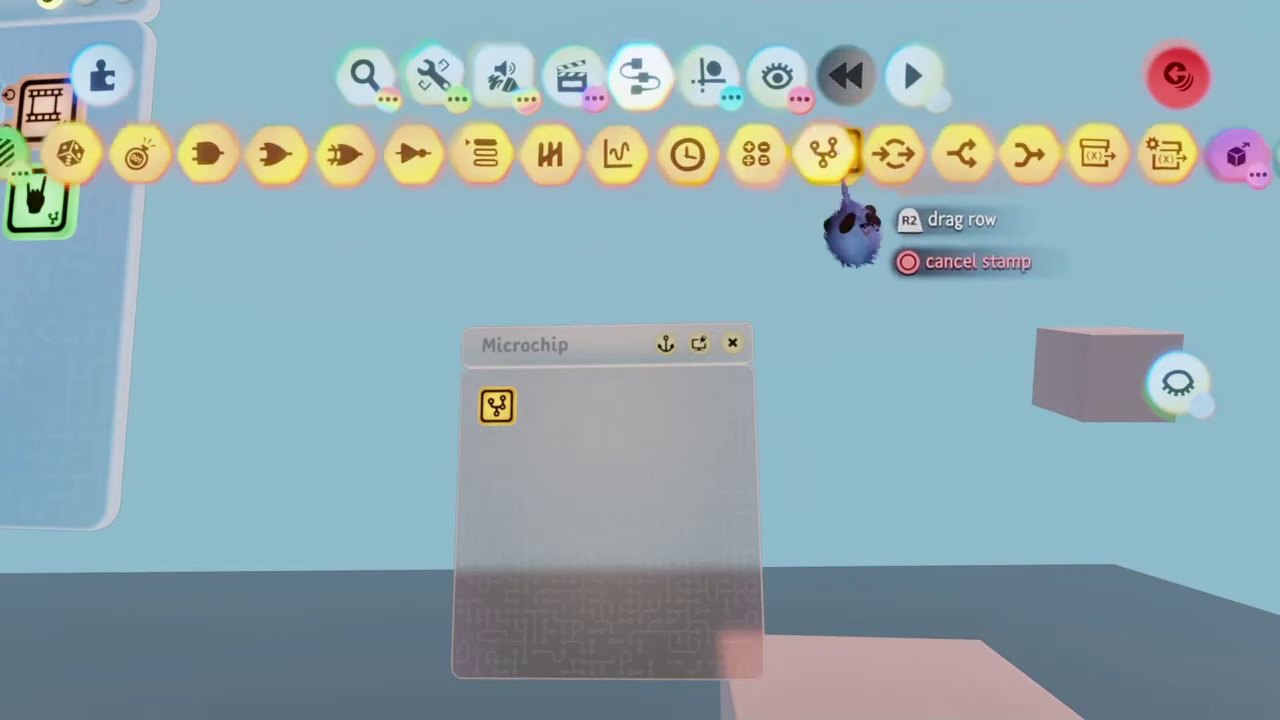
{"action": "left_click", "coordinate": [560, 405]}
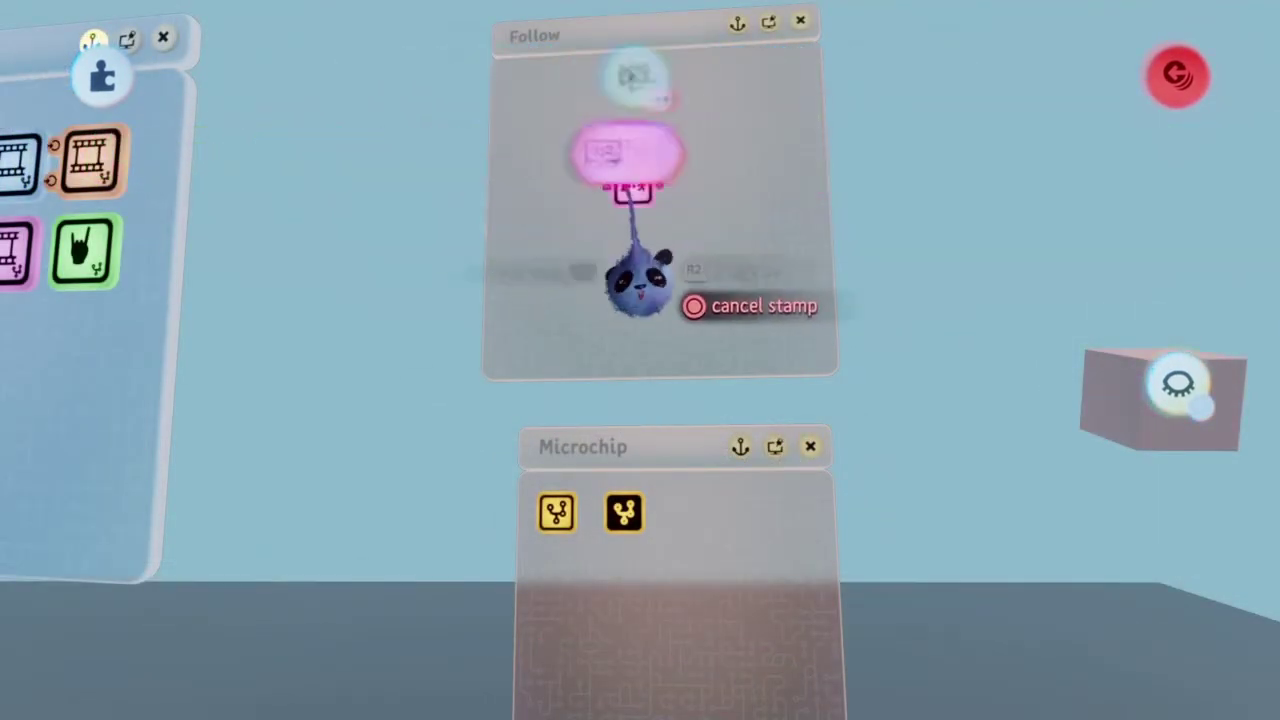
Place a Follower and a Look At Rotator inside the Follow microchip.
{"action": "left_click", "coordinate": [597, 200]}
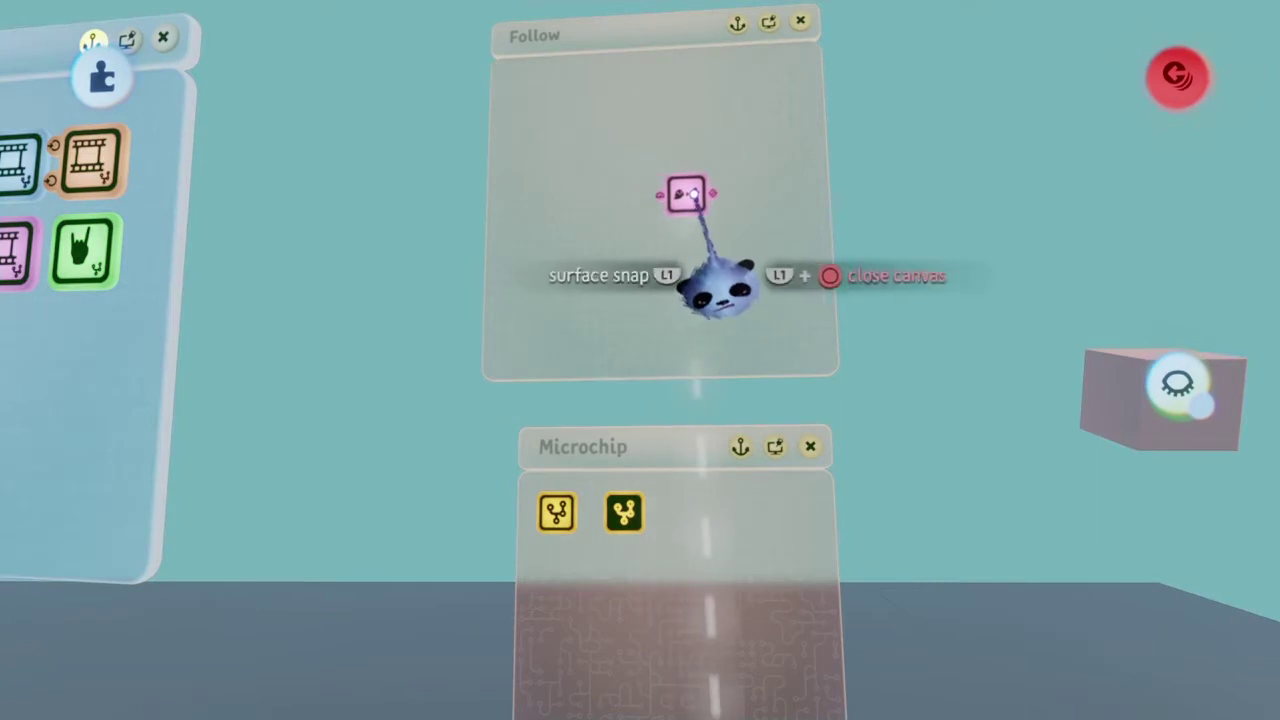
{"action": "key", "text": "s"}
{"action": "left_click", "coordinate": [743, 151]}
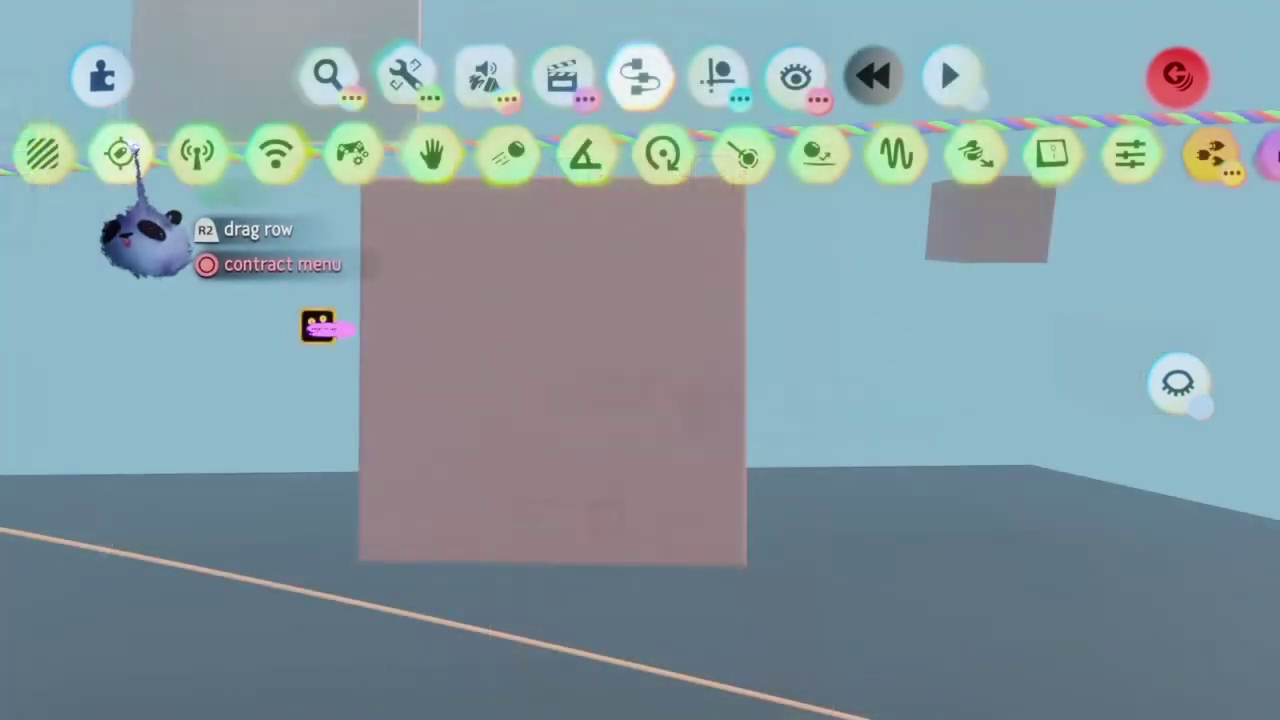
Stamp a Tag gadget scaled to 41% onto the upper corner of the large pink block's front face.
{"action": "key", "text": "Escape"}
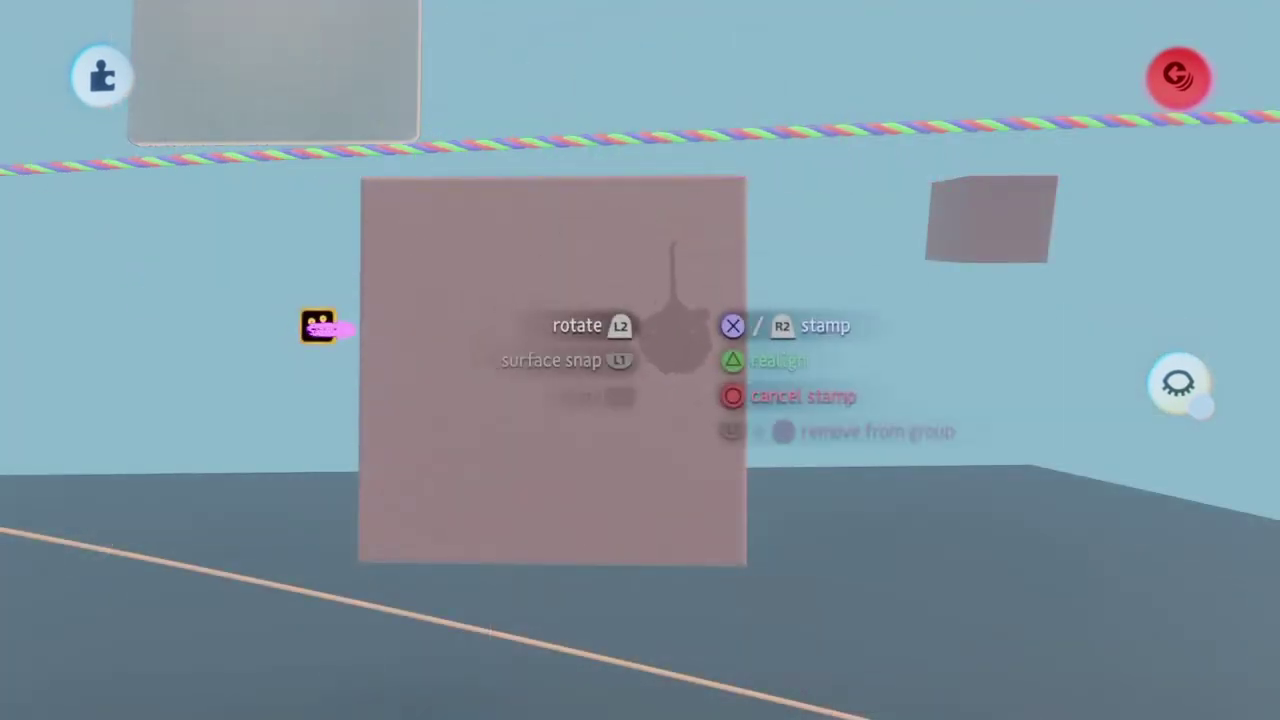
{"action": "key", "text": "Down"}
{"action": "key", "text": "Down"}
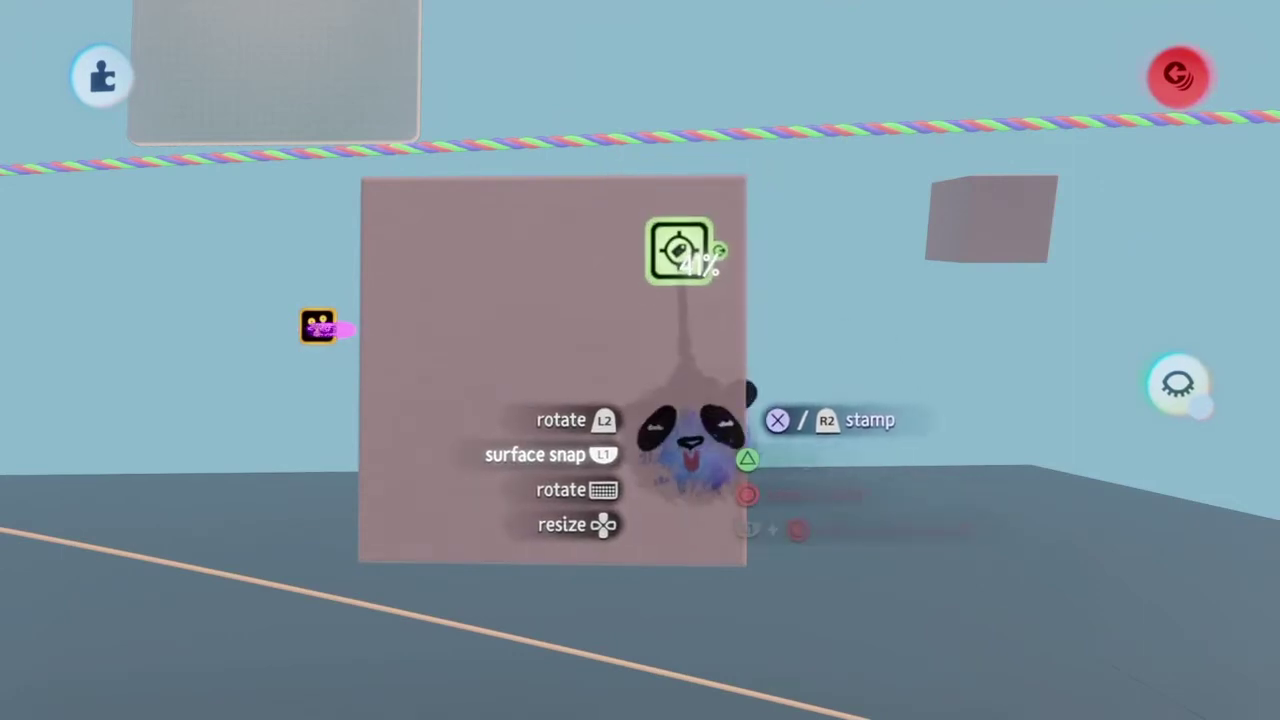
{"action": "left_click", "coordinate": [720, 330]}
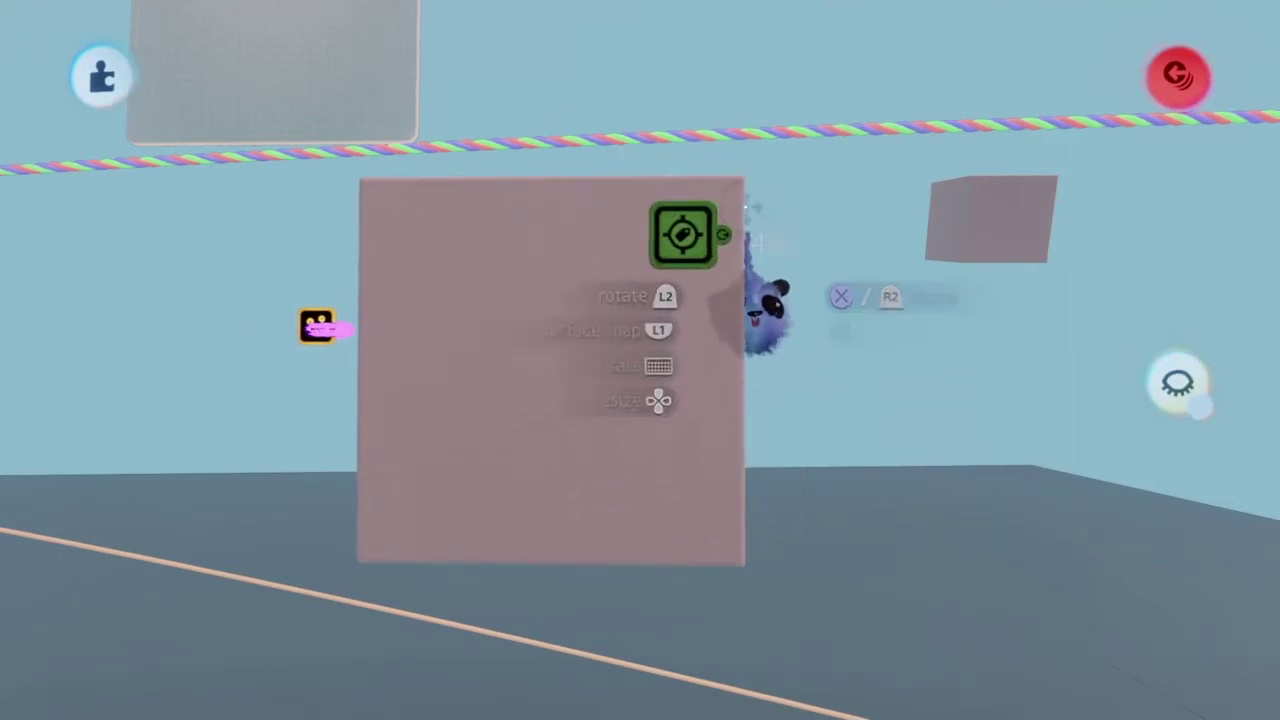
Rename the block's Tag to "Target Position" and move its settings clear of the block.
{"action": "left_click", "coordinate": [681, 236]}
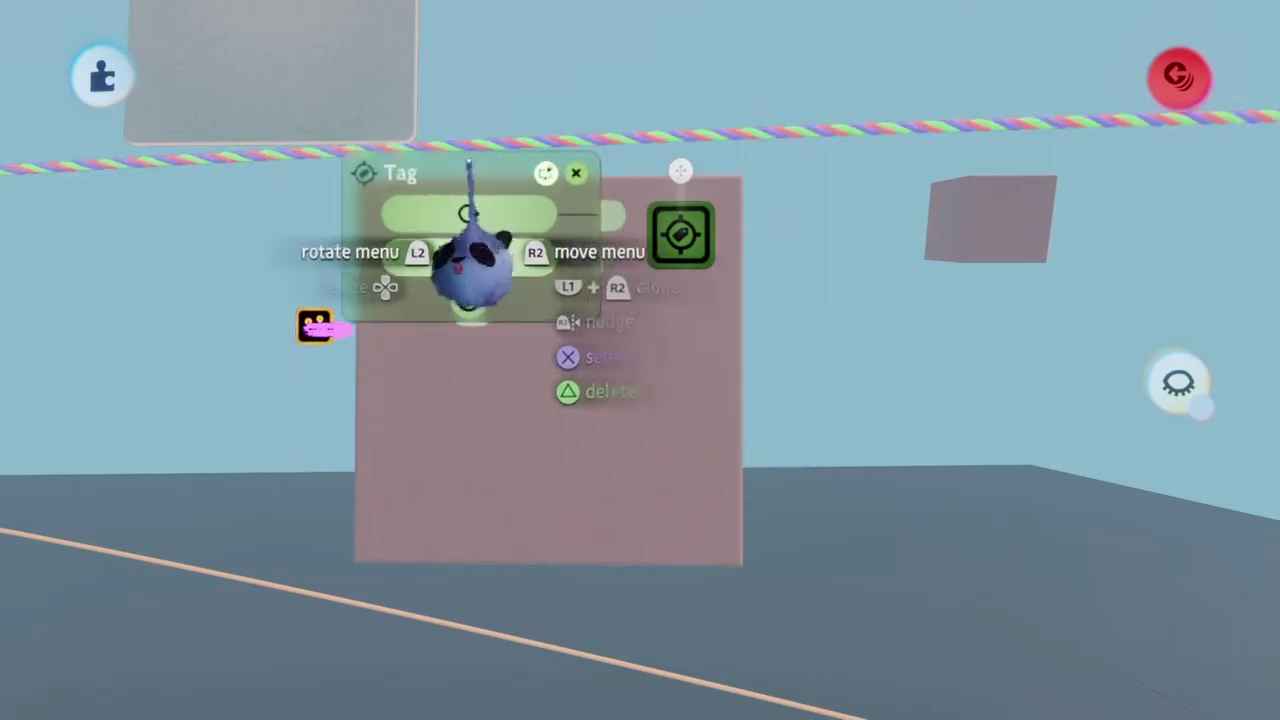
{"action": "type", "text": "Target Positio"}
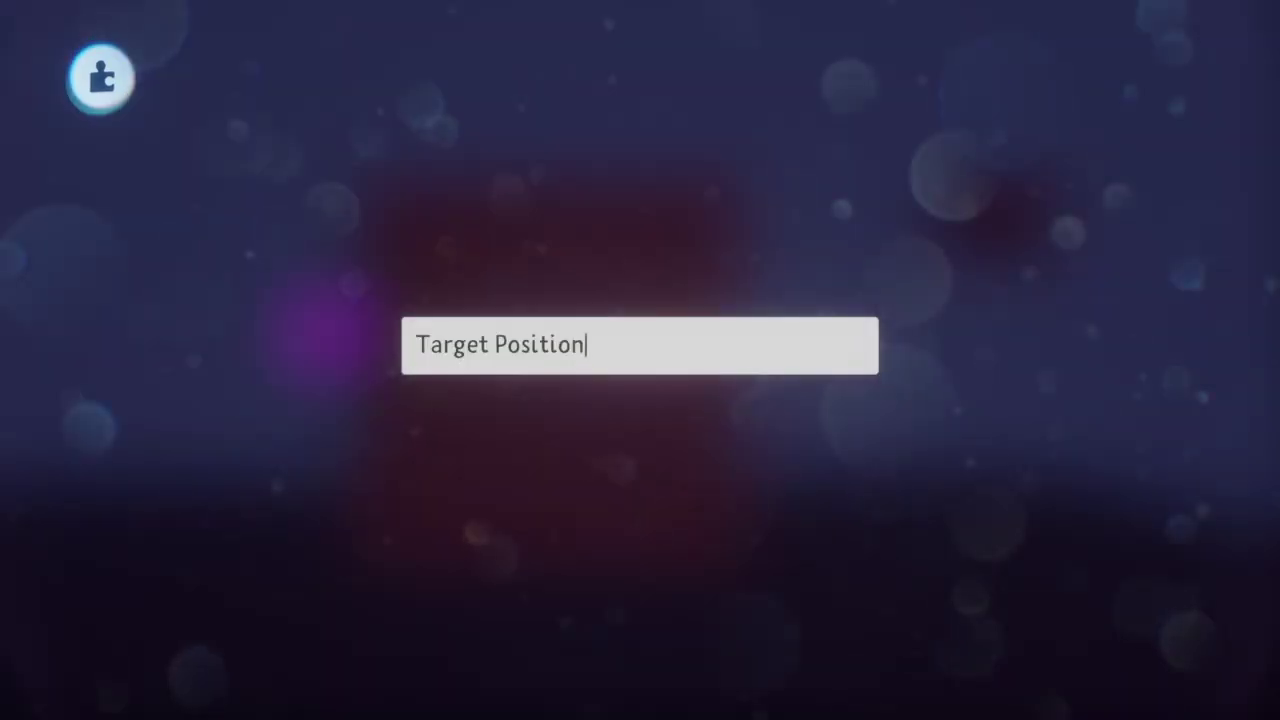
{"action": "type", "text": "n"}
{"action": "key", "text": "Return"}
{"action": "left_click_drag", "start_coordinate": [560, 343], "coordinate": [1086, 290]}
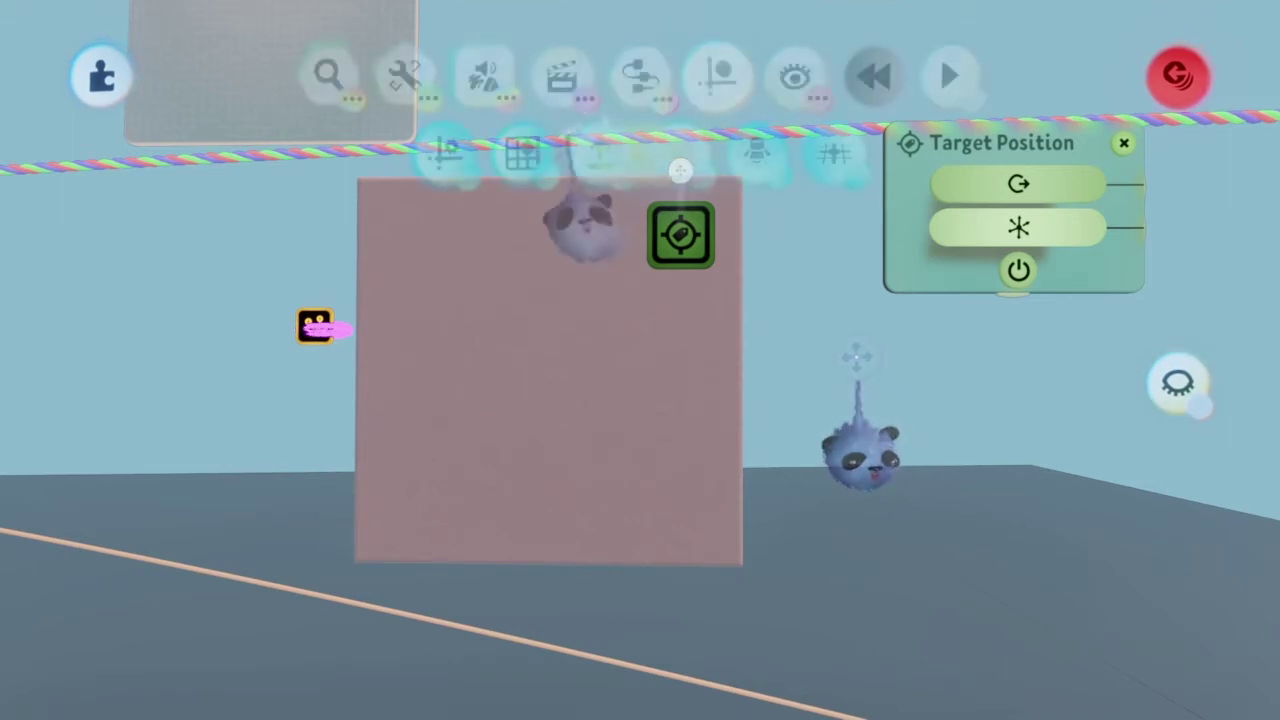
Turn on grid snap, move the Target Position tag's transform handle to the centre of the block, and close the tag's settings.
{"action": "left_click", "coordinate": [523, 154]}
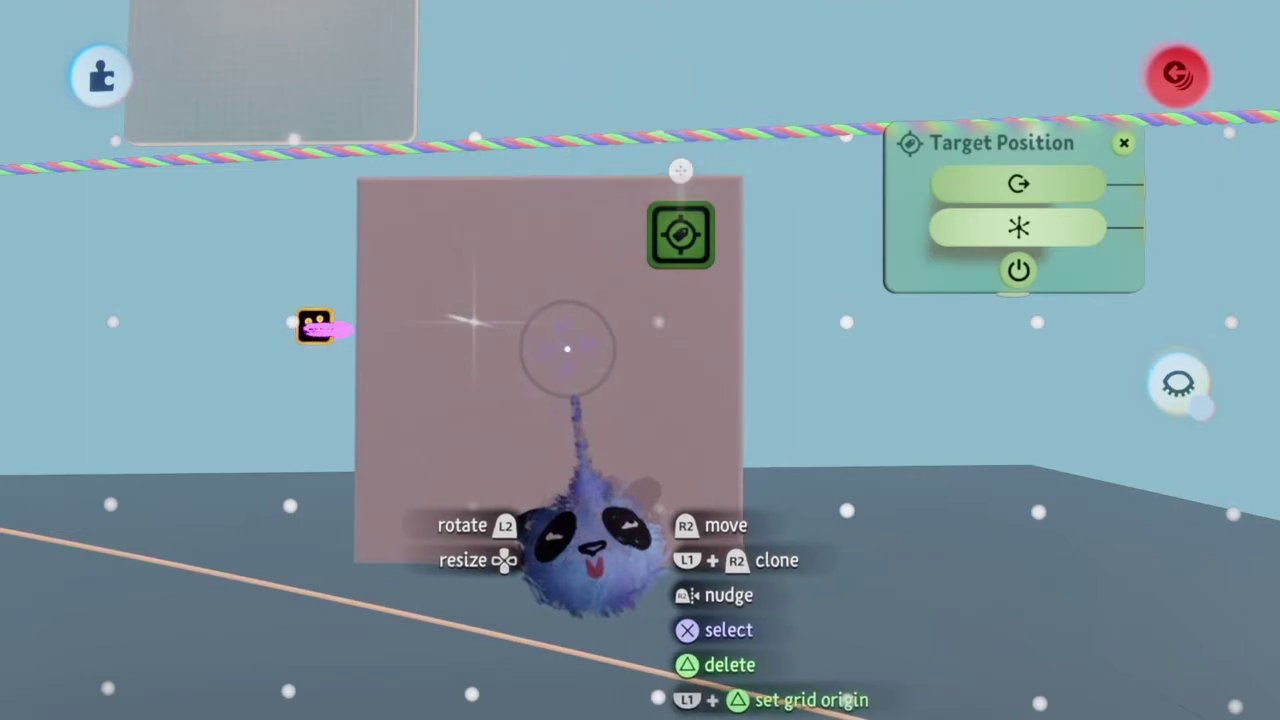
{"action": "scroll", "coordinate": [554, 346], "scroll_direction": "down", "scroll_amount": 3}
{"action": "left_click_drag", "start_coordinate": [571, 354], "coordinate": [565, 364]}
{"action": "mouse_move", "coordinate": [588, 515]}
{"action": "left_mouse_down"}
{"action": "mouse_move", "coordinate": [600, 498]}
{"action": "mouse_move", "coordinate": [663, 509]}
{"action": "mouse_move", "coordinate": [657, 491]}
{"action": "mouse_move", "coordinate": [686, 423]}
{"action": "left_mouse_up"}
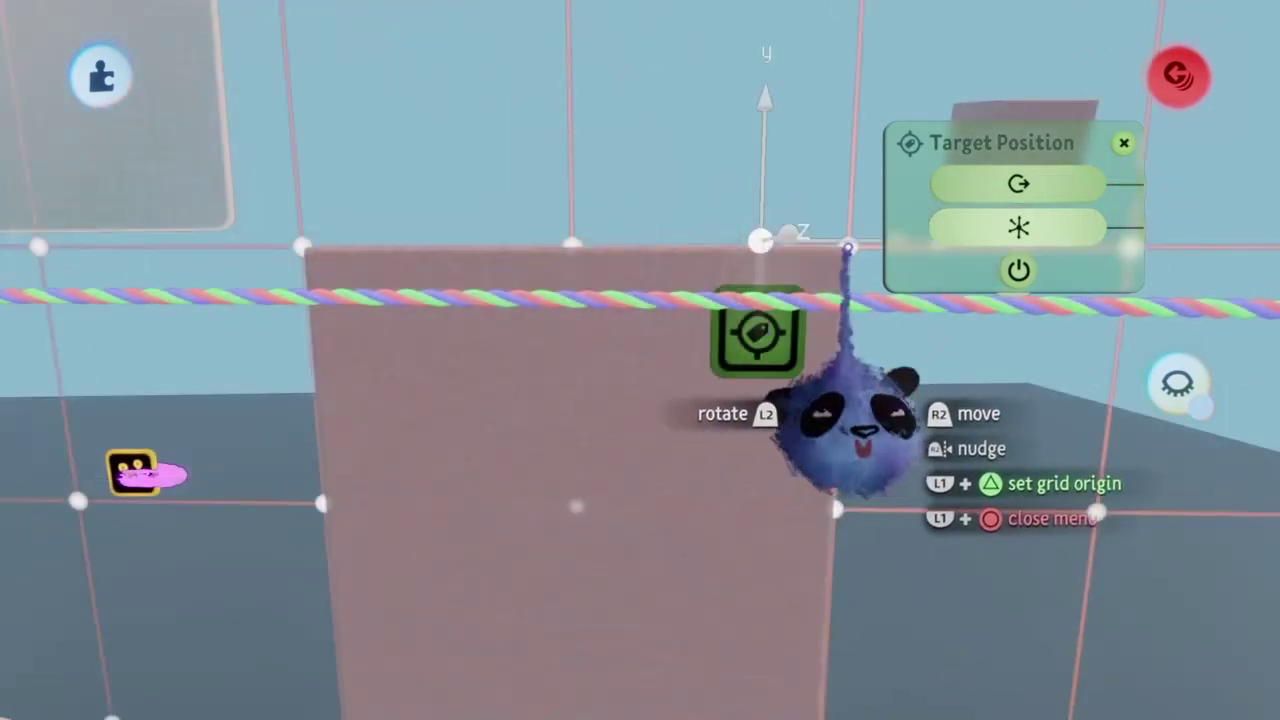
{"action": "key", "text": "triangle"}
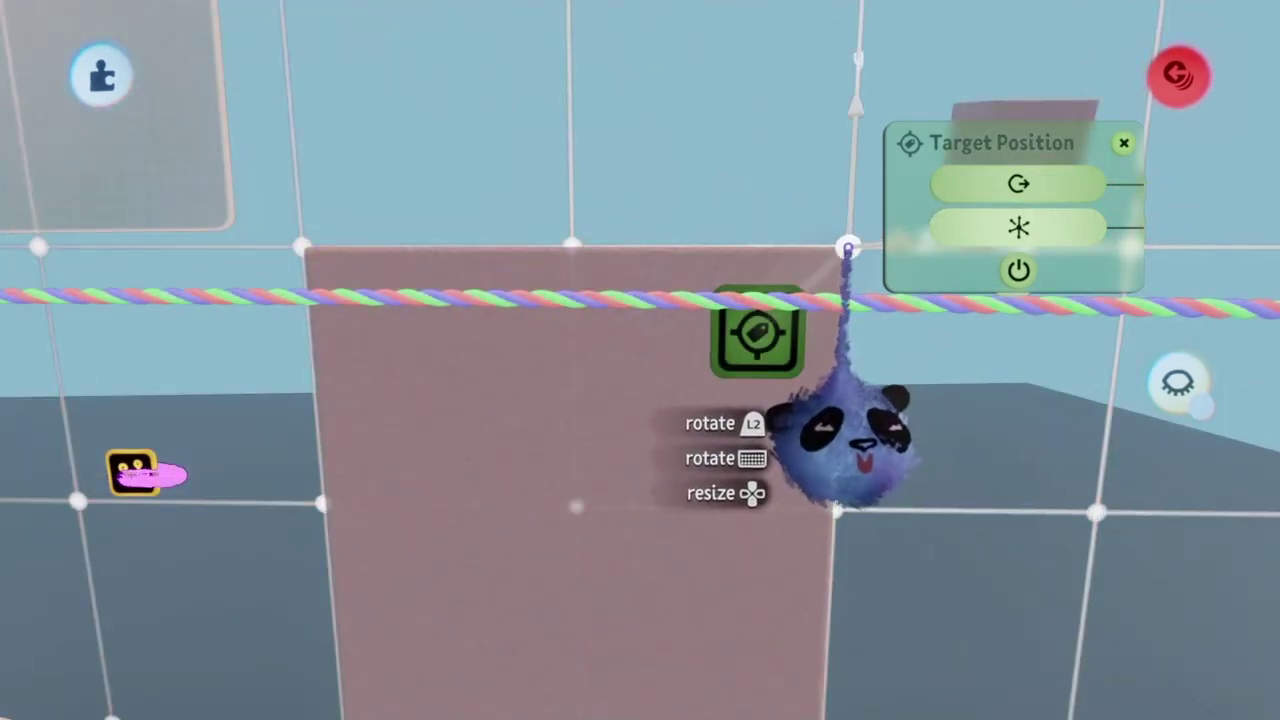
{"action": "left_click_drag", "start_coordinate": [848, 247], "coordinate": [577, 509]}
{"action": "middle_click_drag", "start_coordinate": [577, 509], "coordinate": [690, 423]}
{"action": "left_click_drag", "start_coordinate": [690, 423], "coordinate": [509, 449]}
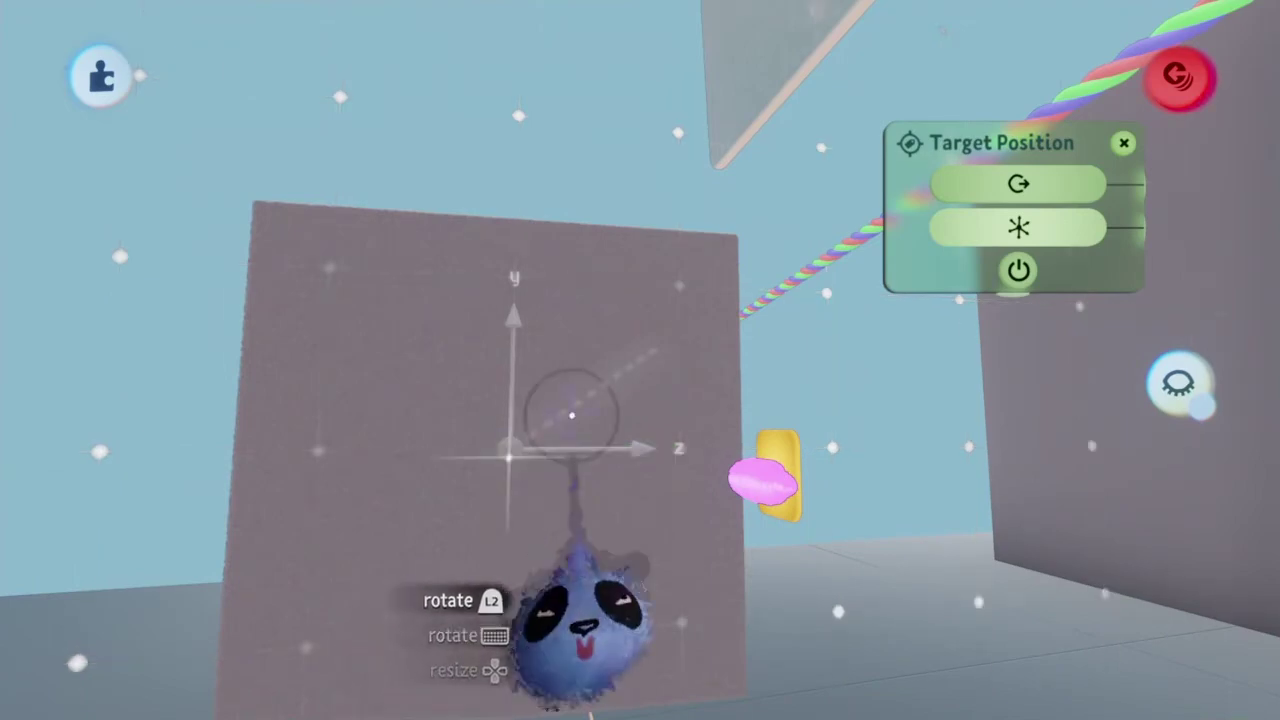
{"action": "middle_click_drag", "start_coordinate": [571, 414], "coordinate": [669, 406]}
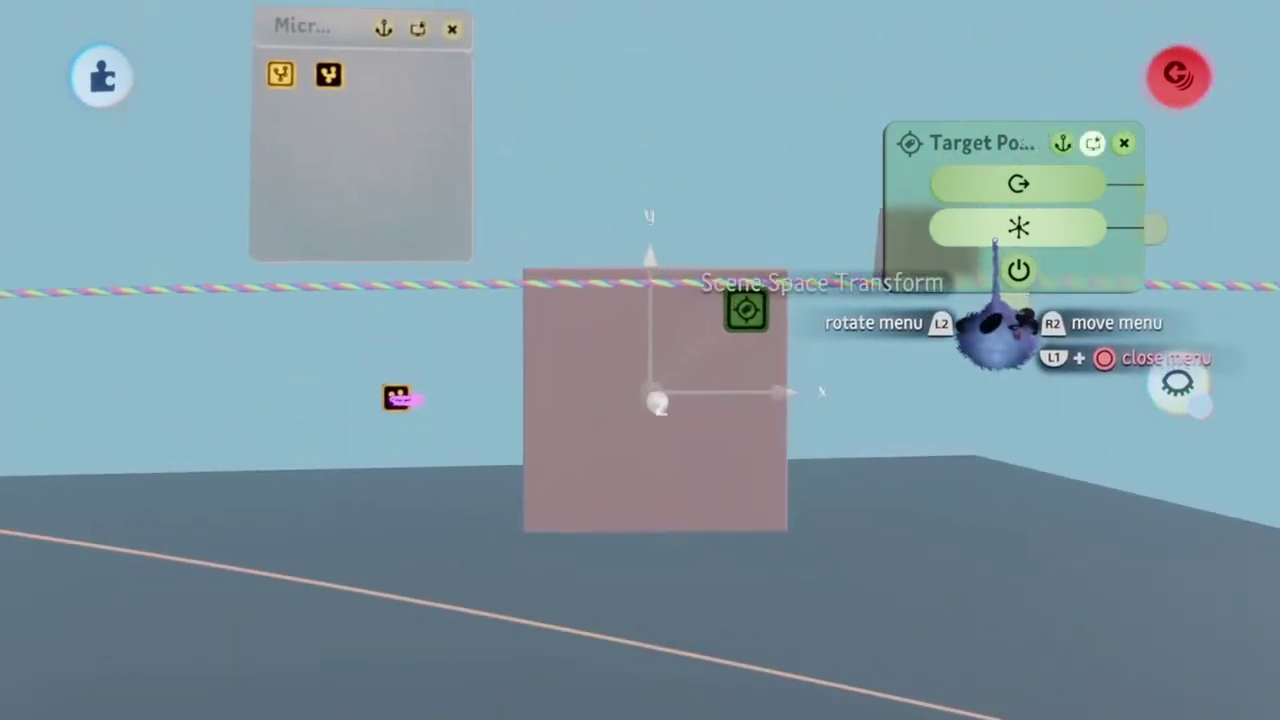
{"action": "key", "text": "Escape"}
Set the Look At Rotator's speed to 9,999.9°/s and its rotation strength and damping to 100%.
{"action": "middle_click_drag", "start_coordinate": [994, 237], "coordinate": [675, 327]}
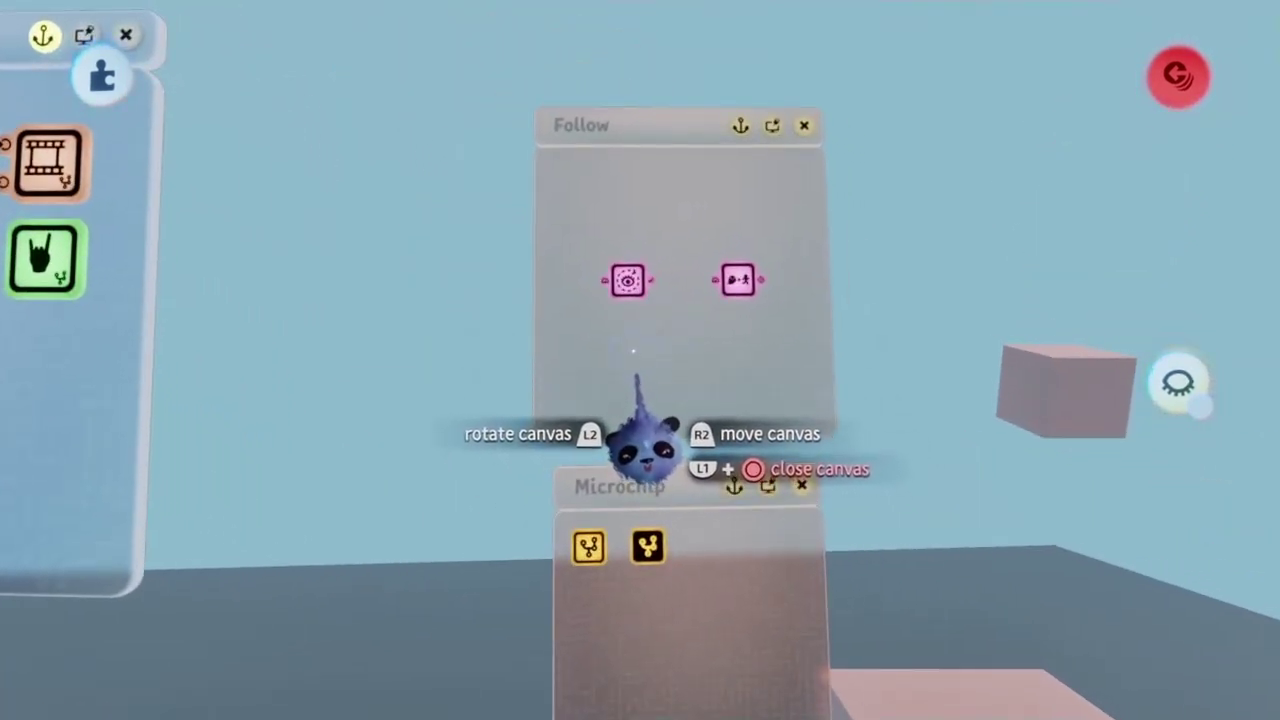
{"action": "left_click", "coordinate": [628, 281]}
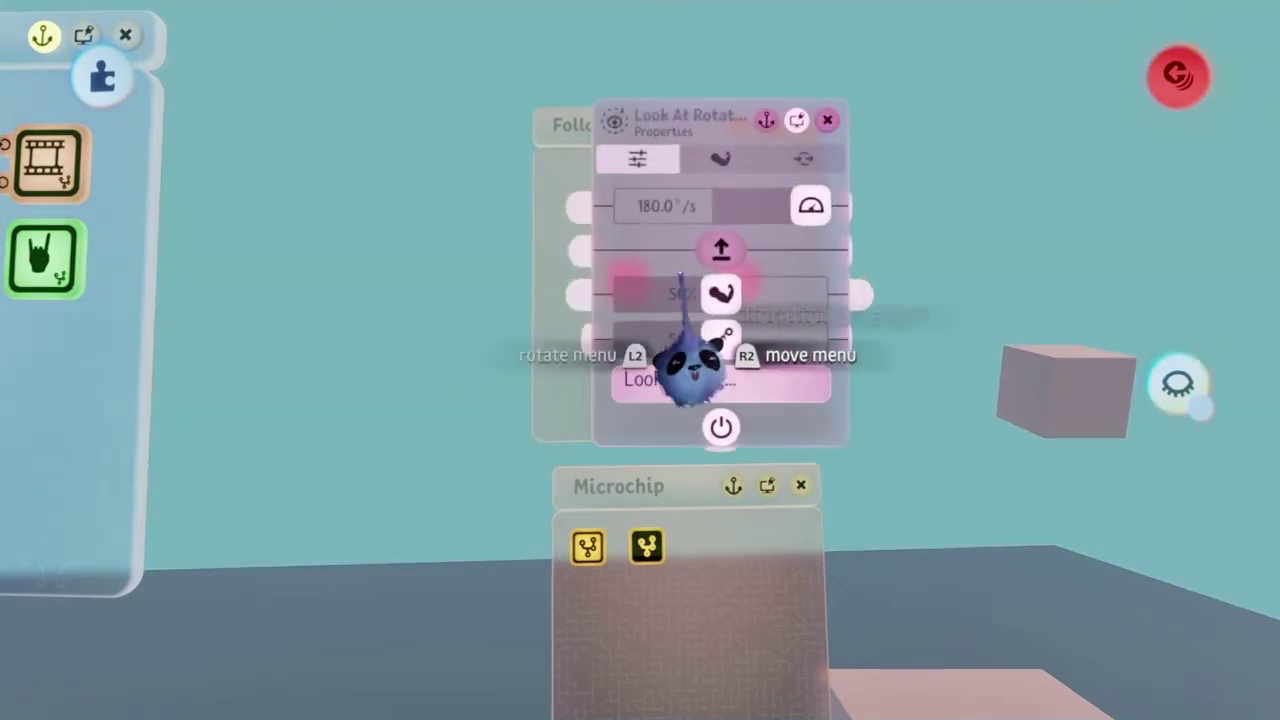
{"action": "left_click_drag", "start_coordinate": [681, 273], "coordinate": [846, 231]}
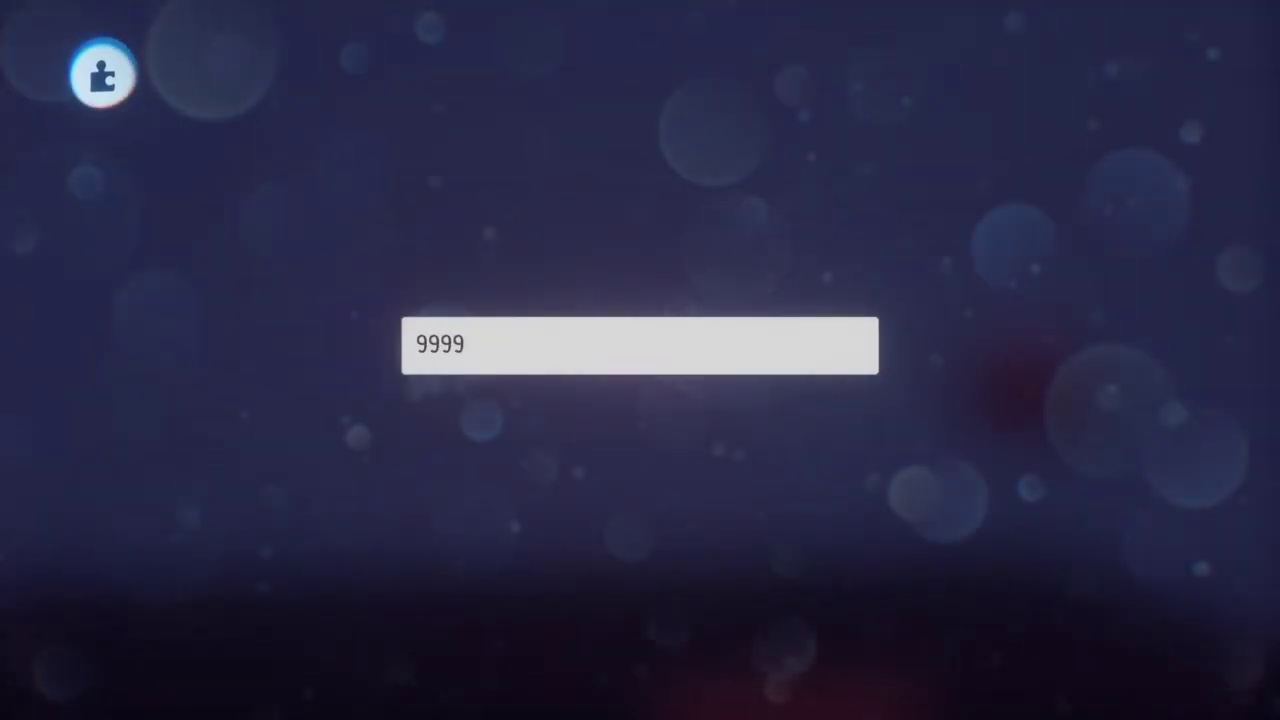
{"action": "type", "text": "9"}
{"action": "key", "text": "Return"}
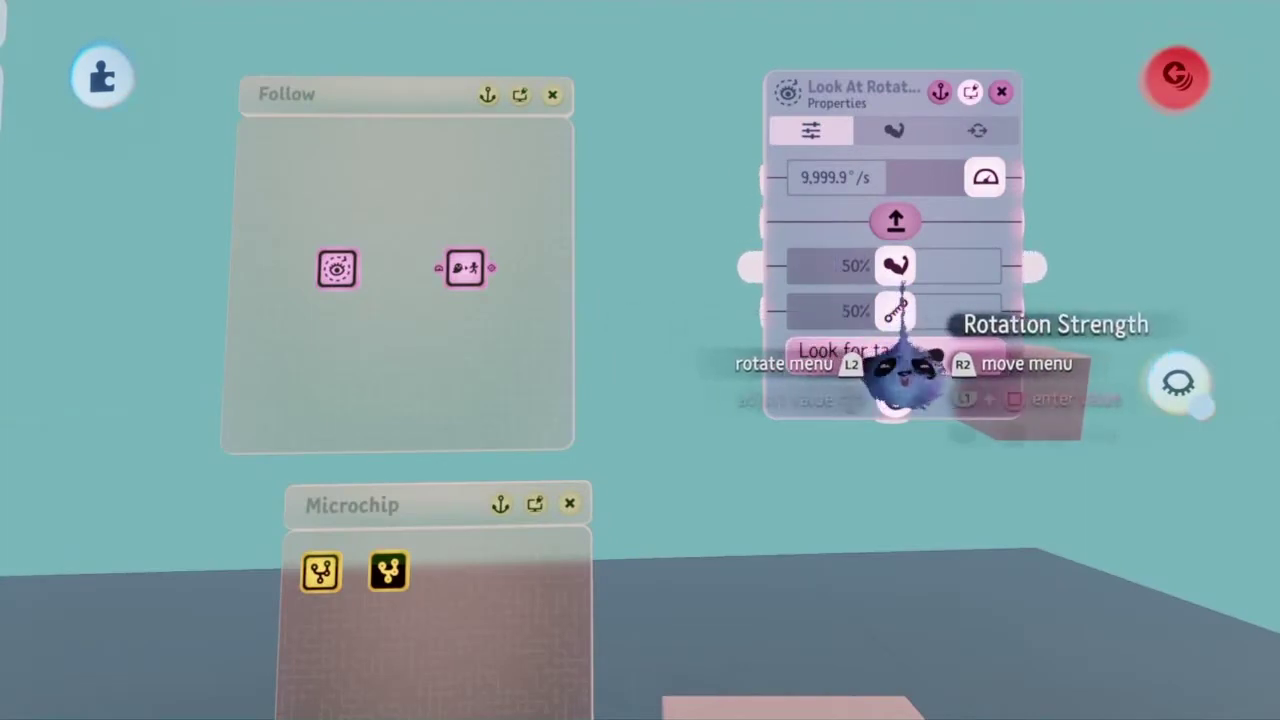
{"action": "left_click_drag", "start_coordinate": [905, 372], "coordinate": [1014, 357]}
{"action": "left_click_drag", "start_coordinate": [886, 400], "coordinate": [1035, 370]}
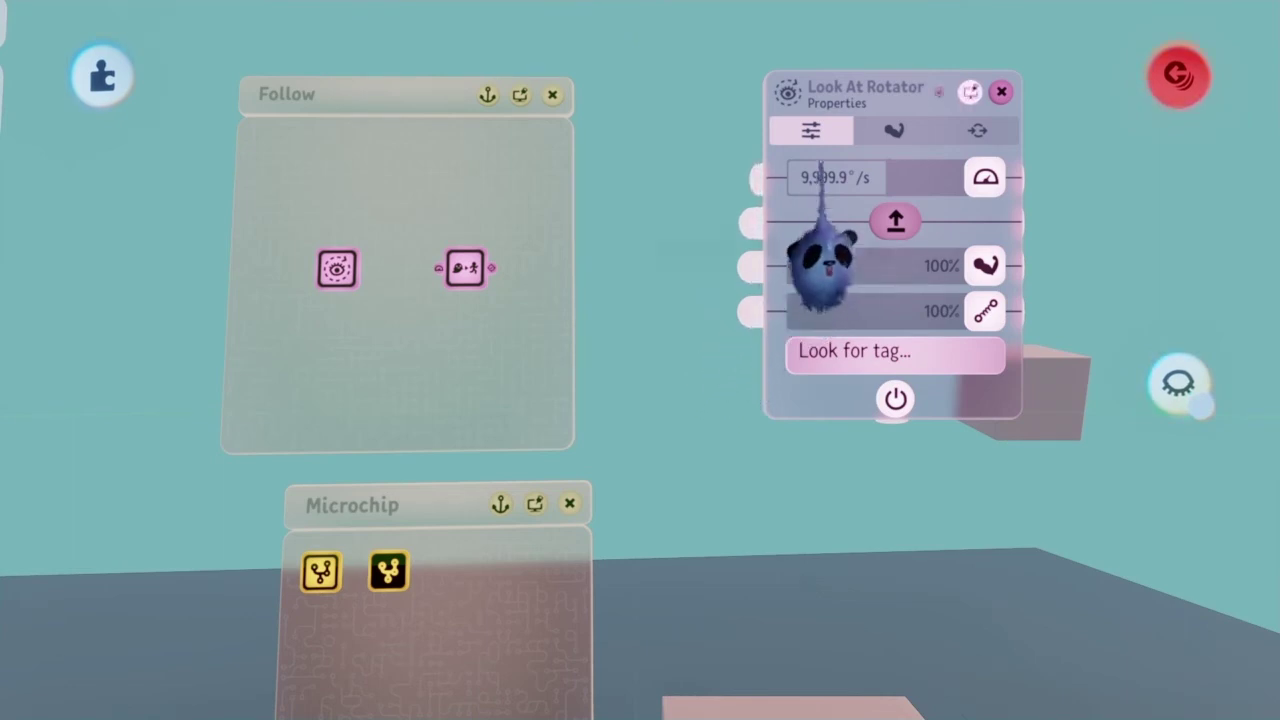
Wire the Target Position tag's Scene Space Transform output to the Look At Rotator's Target Position input and close the tag's settings.
{"action": "left_click", "coordinate": [977, 130]}
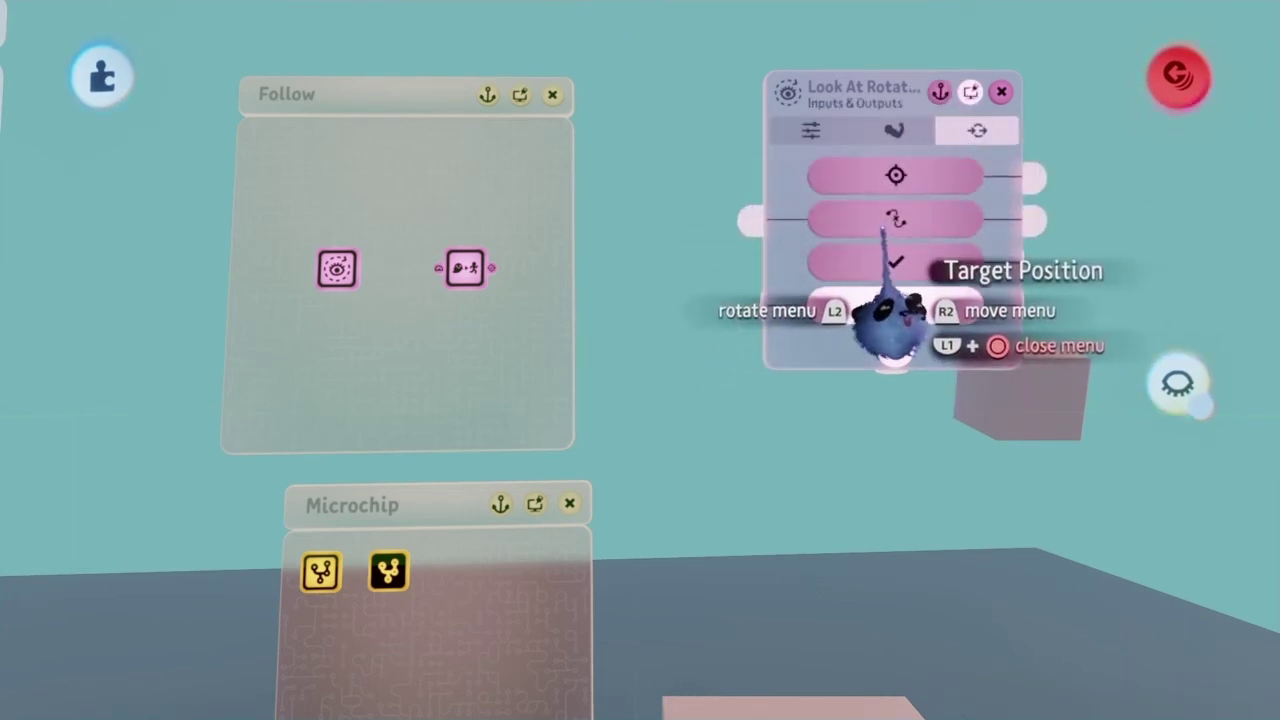
{"action": "mouse_move", "coordinate": [878, 310]}
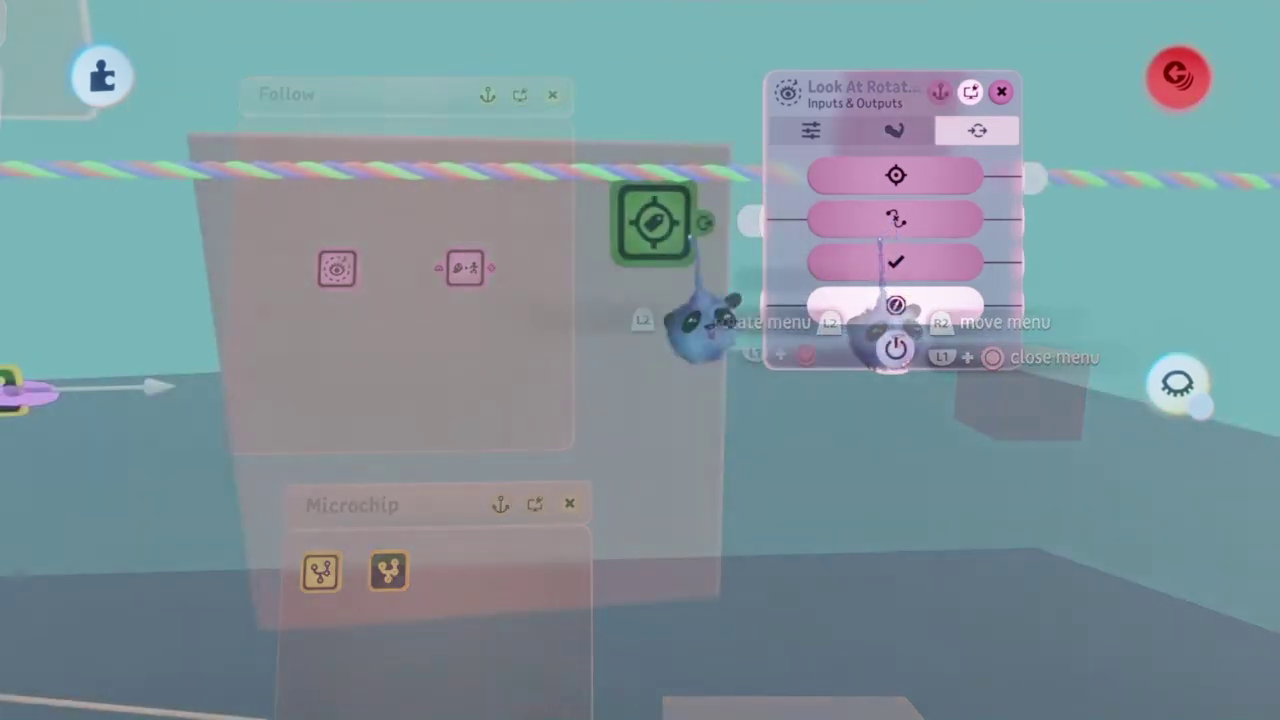
{"action": "left_click", "coordinate": [652, 236]}
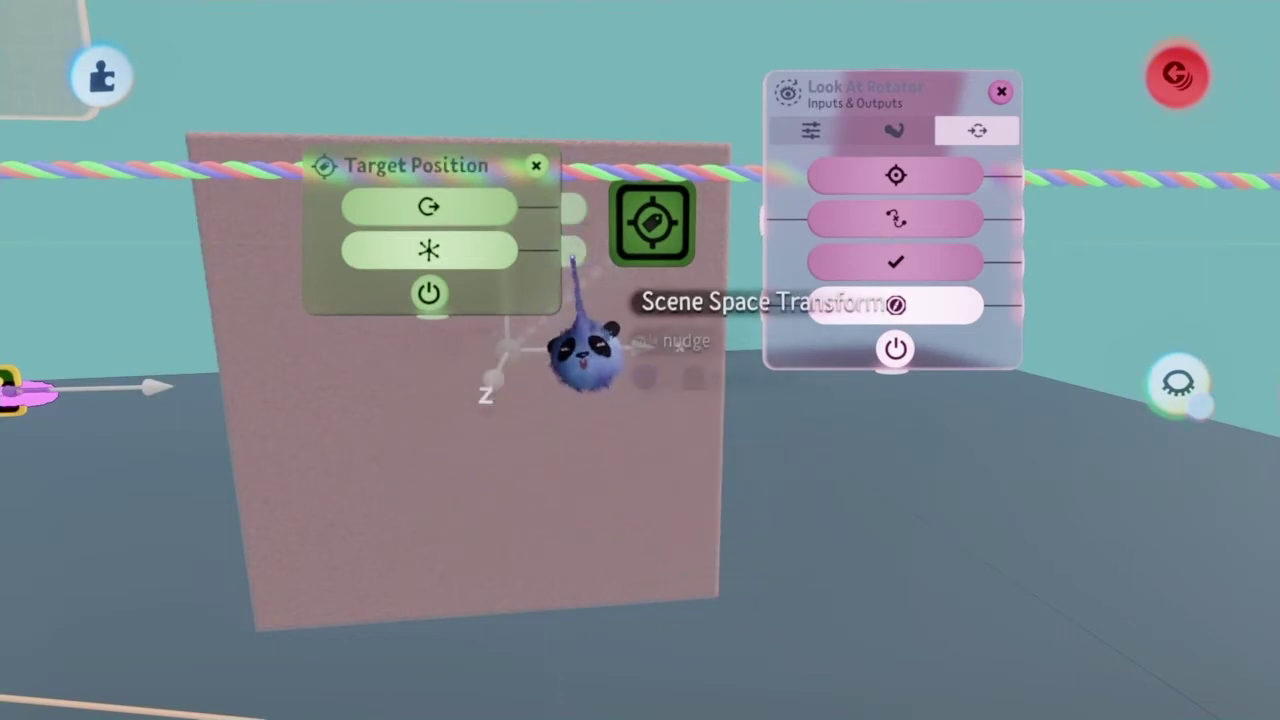
{"action": "left_click_drag", "start_coordinate": [573, 251], "coordinate": [716, 225]}
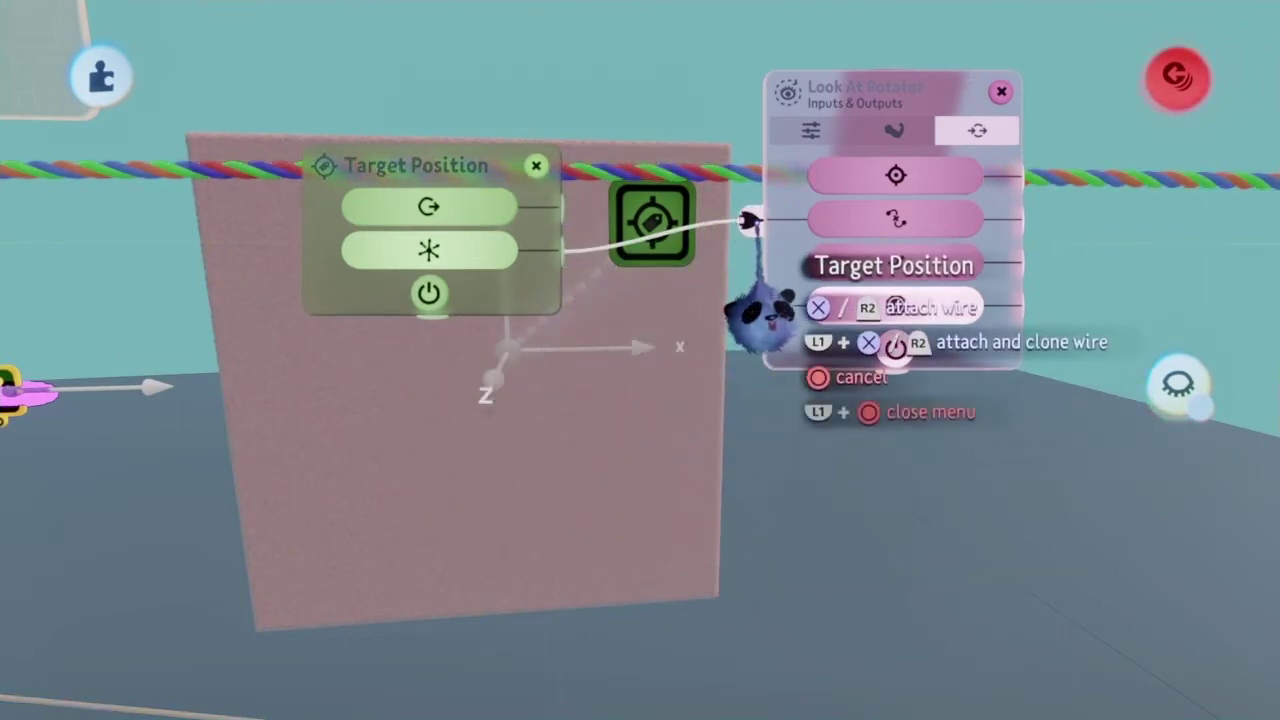
{"action": "left_click", "coordinate": [757, 220]}
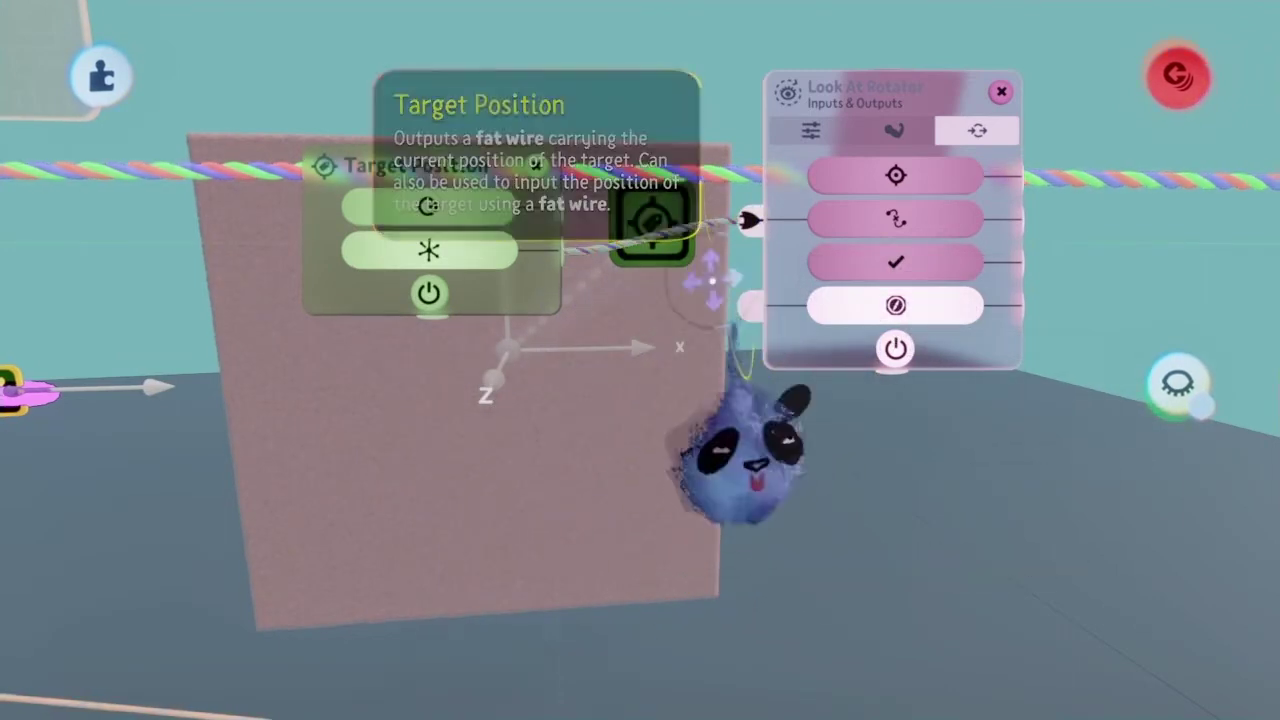
{"action": "scroll", "coordinate": [698, 315], "scroll_direction": "down", "scroll_amount": 3}
{"action": "key", "text": "Escape"}
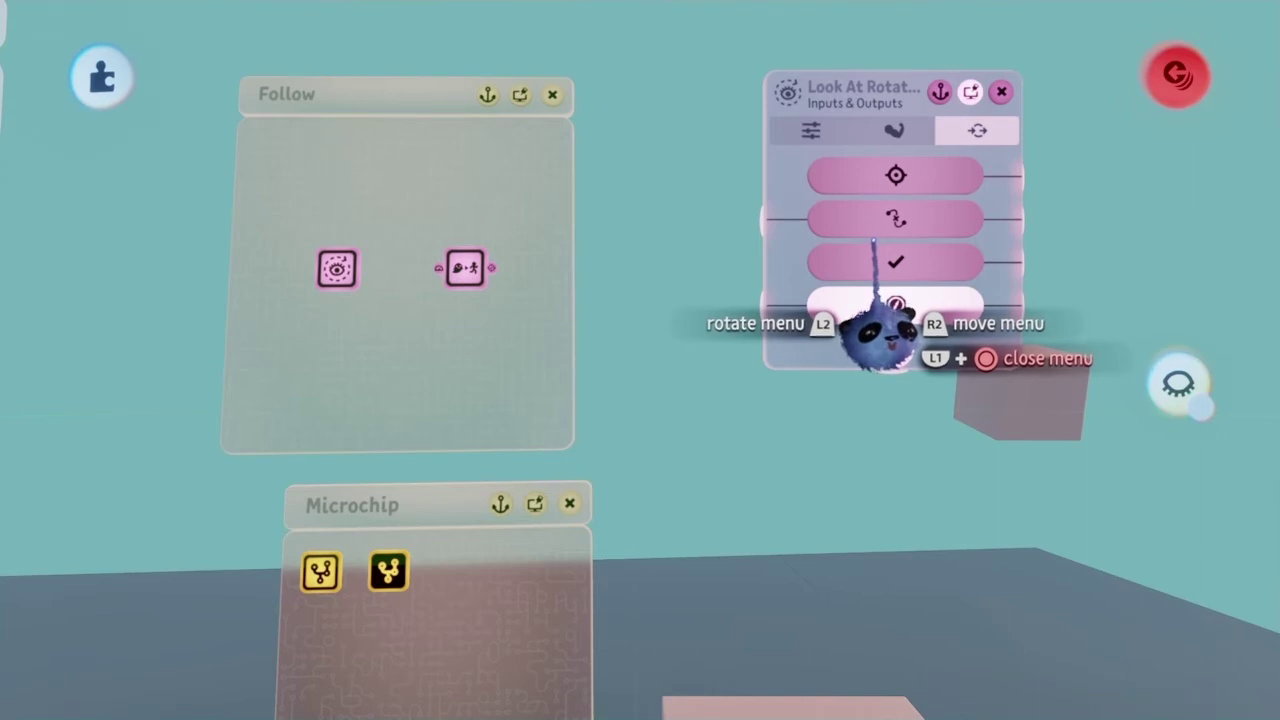
Turn on grid snap and adjust the Look At Rotator's direction arrow at the projectile beside the large block.
{"action": "scroll", "coordinate": [761, 341], "scroll_direction": "down", "scroll_amount": 5}
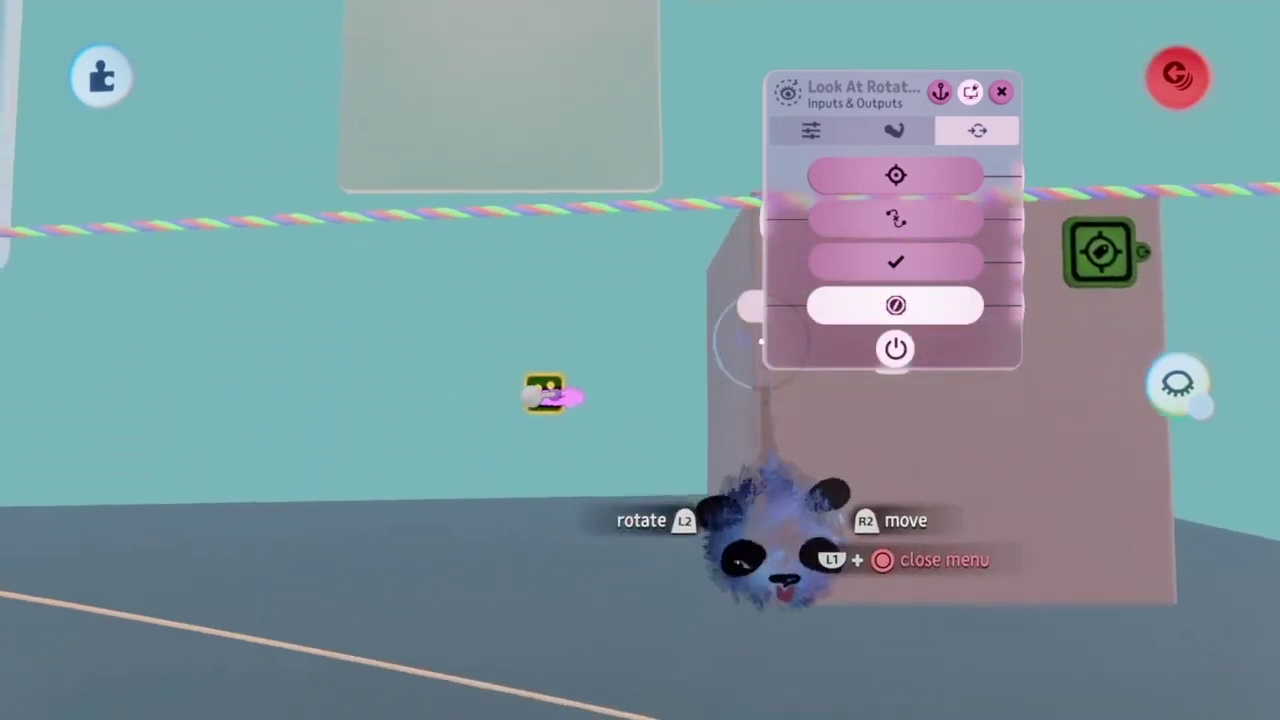
{"action": "mouse_move", "coordinate": [761, 341]}
{"action": "middle_mouse_down"}
{"action": "mouse_move", "coordinate": [770, 336]}
{"action": "mouse_move", "coordinate": [757, 343]}
{"action": "mouse_move", "coordinate": [771, 366]}
{"action": "mouse_move", "coordinate": [749, 391]}
{"action": "mouse_move", "coordinate": [766, 406]}
{"action": "middle_mouse_up"}
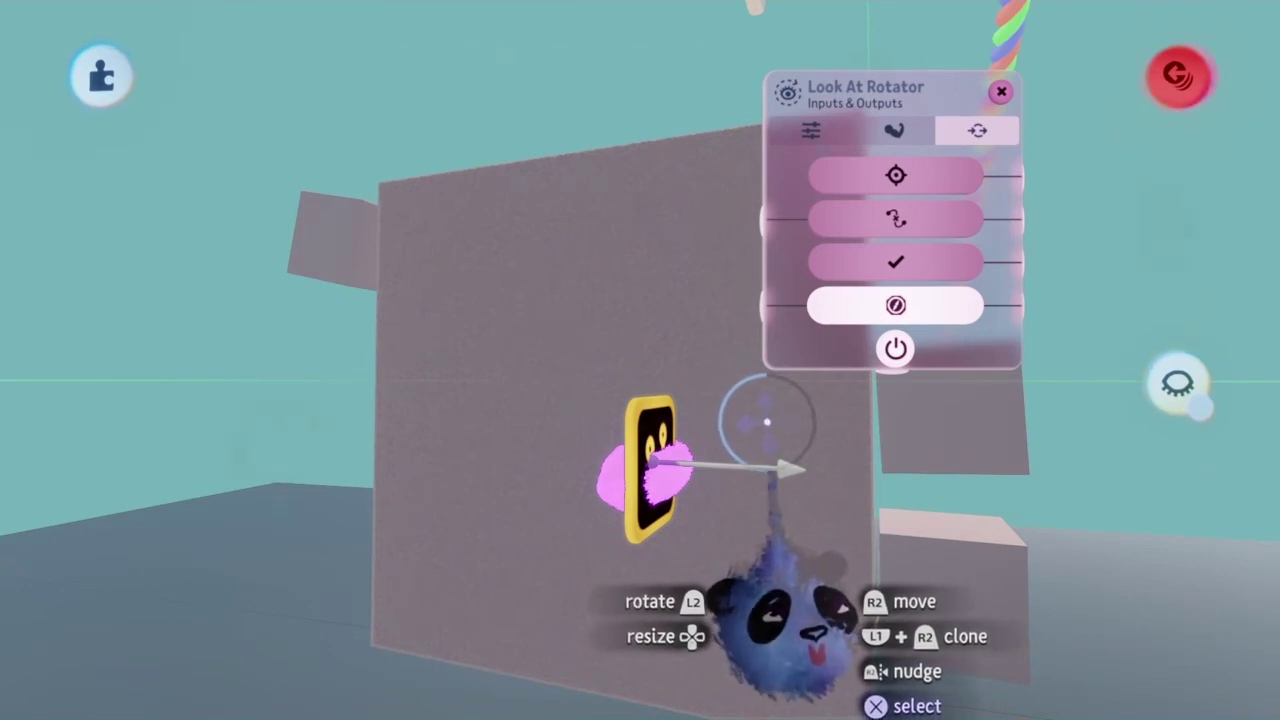
{"action": "left_click", "coordinate": [512, 155]}
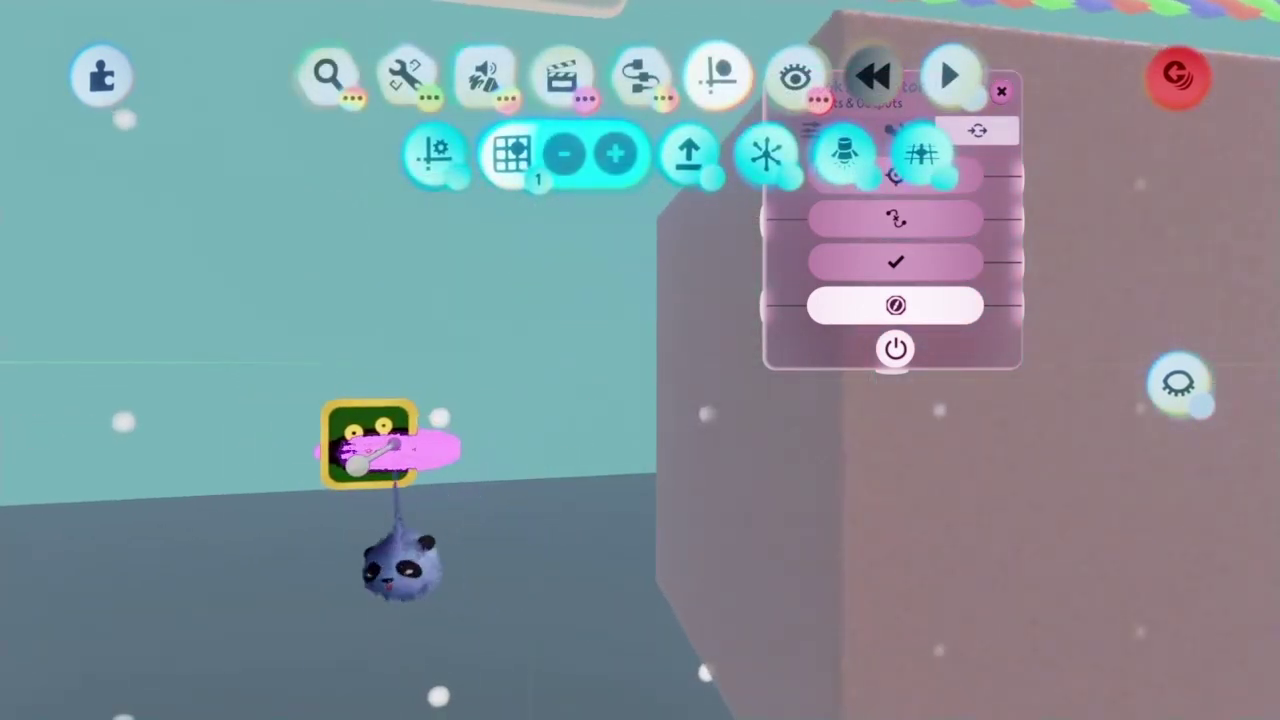
{"action": "left_click_drag", "start_coordinate": [357, 465], "coordinate": [540, 440]}
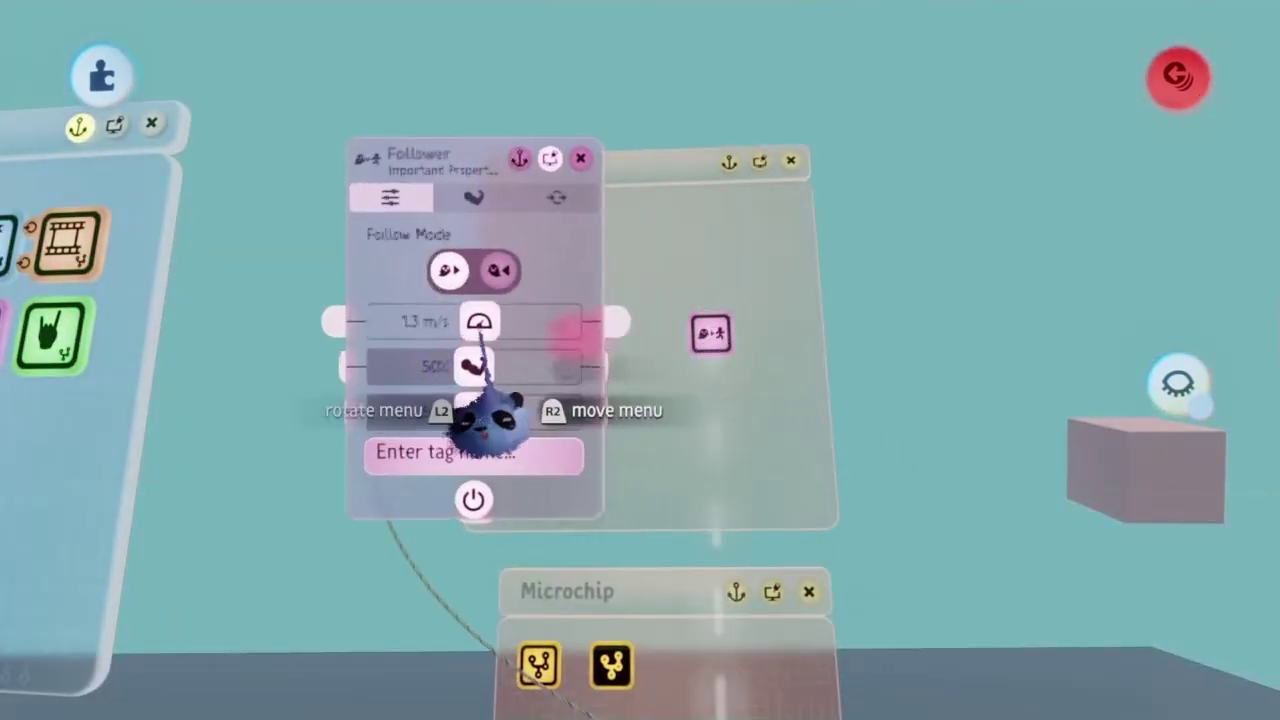
Set the Follower to 5.0 m/s with 100% strength and damping, and wire the tag's Scene Space Transform into its Target Position input.
{"action": "left_click_drag", "start_coordinate": [480, 328], "coordinate": [862, 290]}
{"action": "left_click_drag", "start_coordinate": [895, 385], "coordinate": [918, 402]}
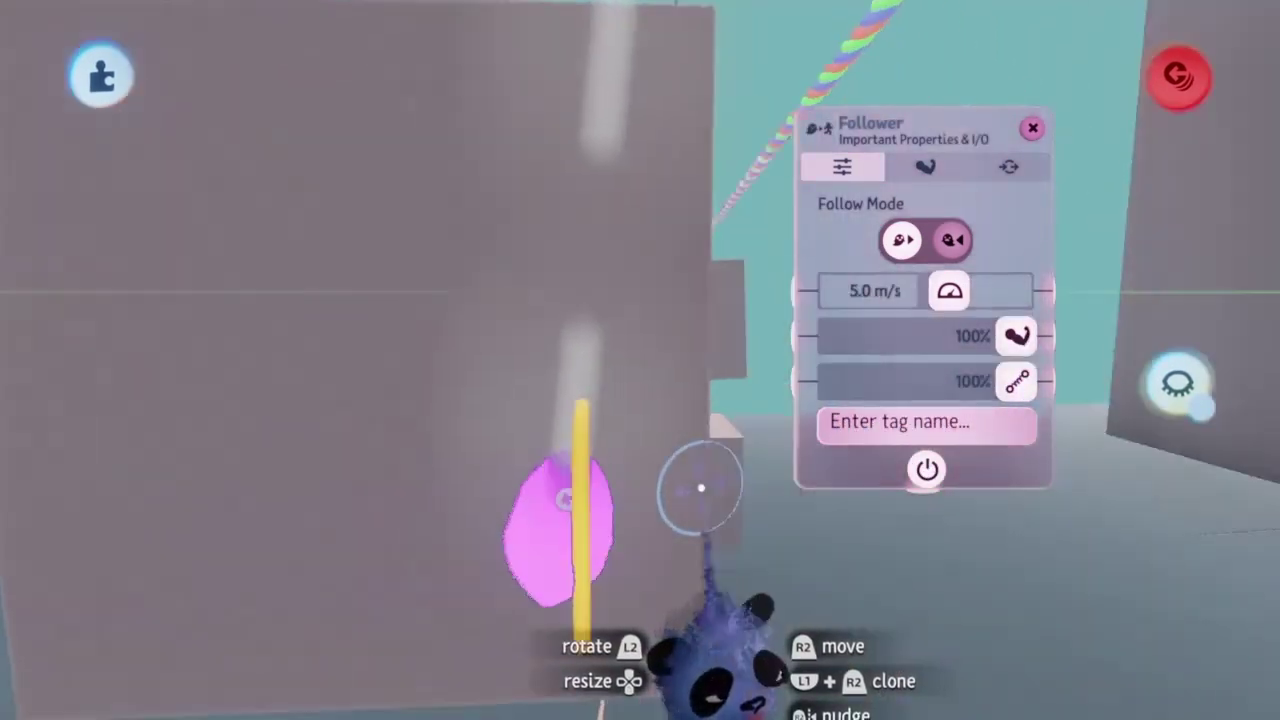
{"action": "mouse_move", "coordinate": [709, 463]}
{"action": "left_mouse_down"}
{"action": "mouse_move", "coordinate": [715, 425]}
{"action": "mouse_move", "coordinate": [709, 457]}
{"action": "mouse_move", "coordinate": [713, 442]}
{"action": "left_mouse_up"}
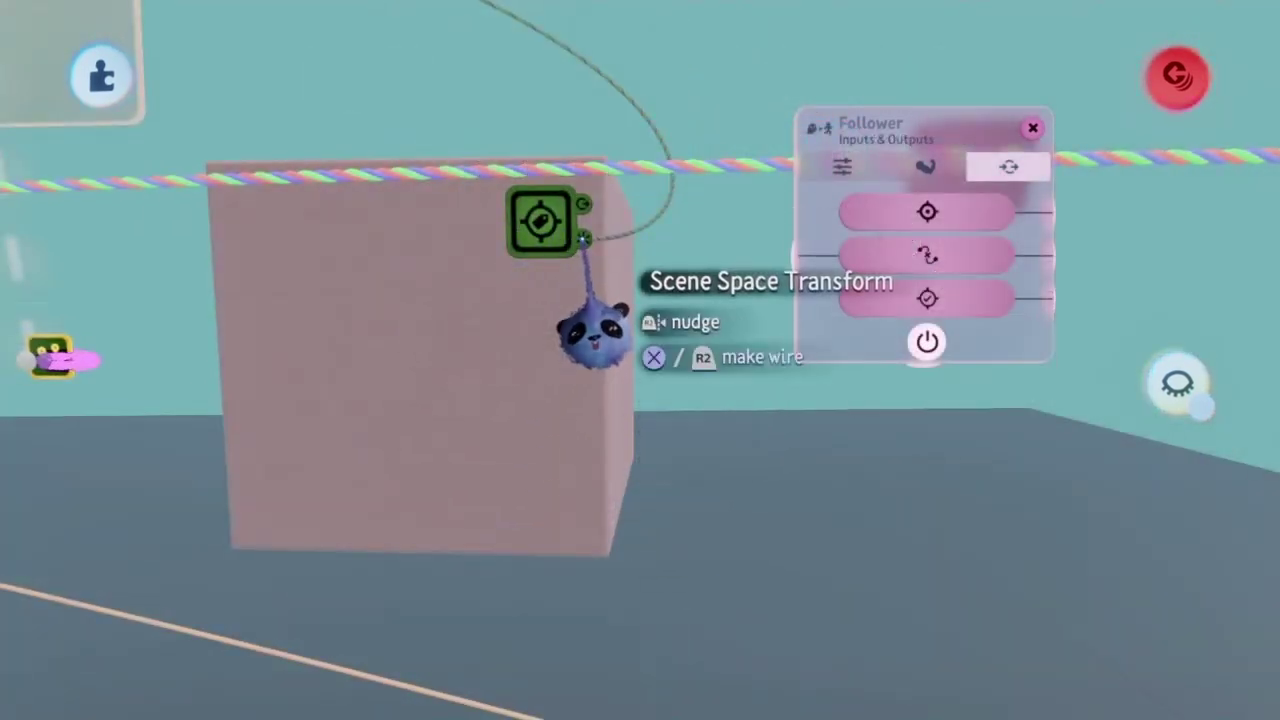
{"action": "left_click_drag", "start_coordinate": [583, 240], "coordinate": [775, 256]}
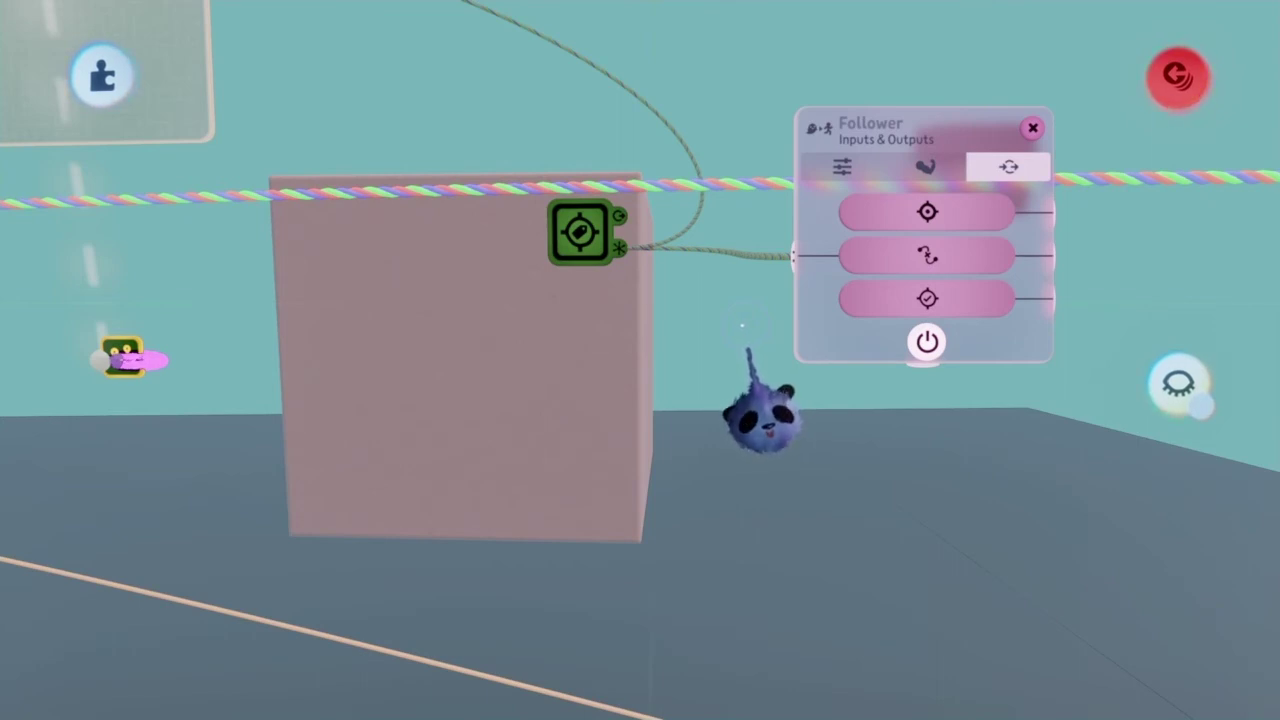
Turn on grid snap and move the projectile sideways into the large block.
{"action": "mouse_move", "coordinate": [690, 120]}
{"action": "left_click", "coordinate": [519, 154]}
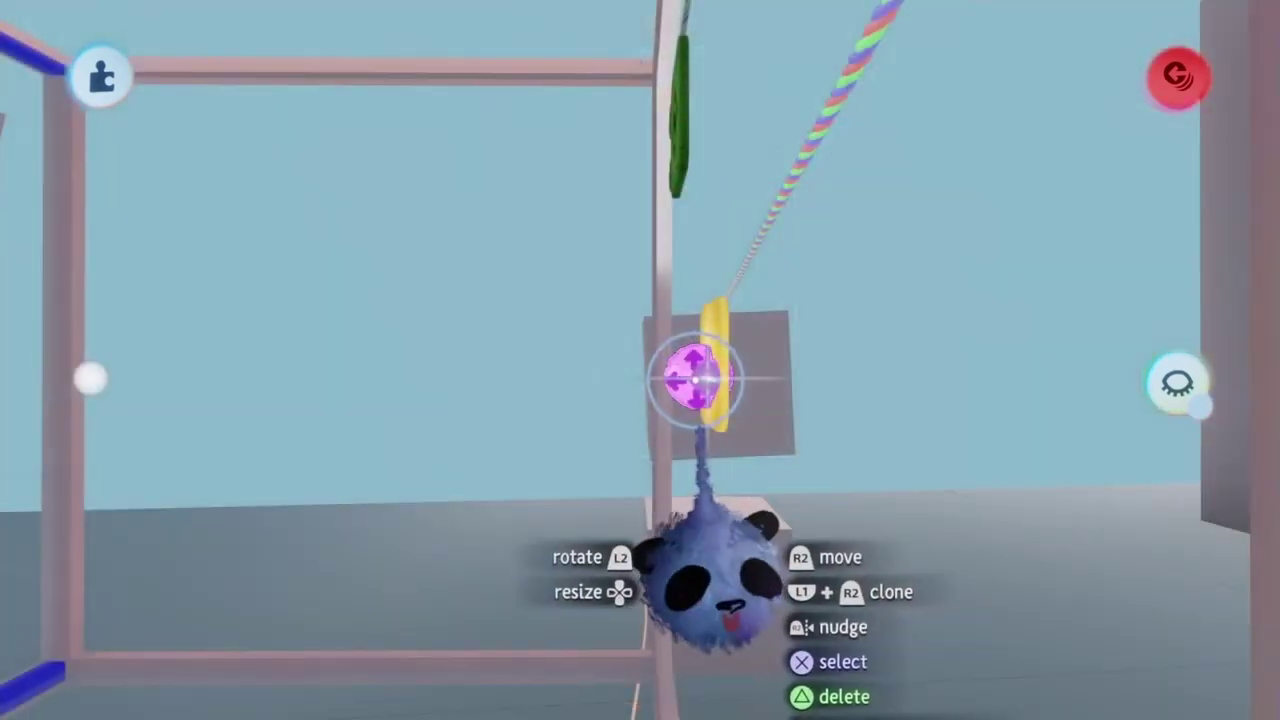
{"action": "left_click_drag", "start_coordinate": [697, 377], "coordinate": [480, 378]}
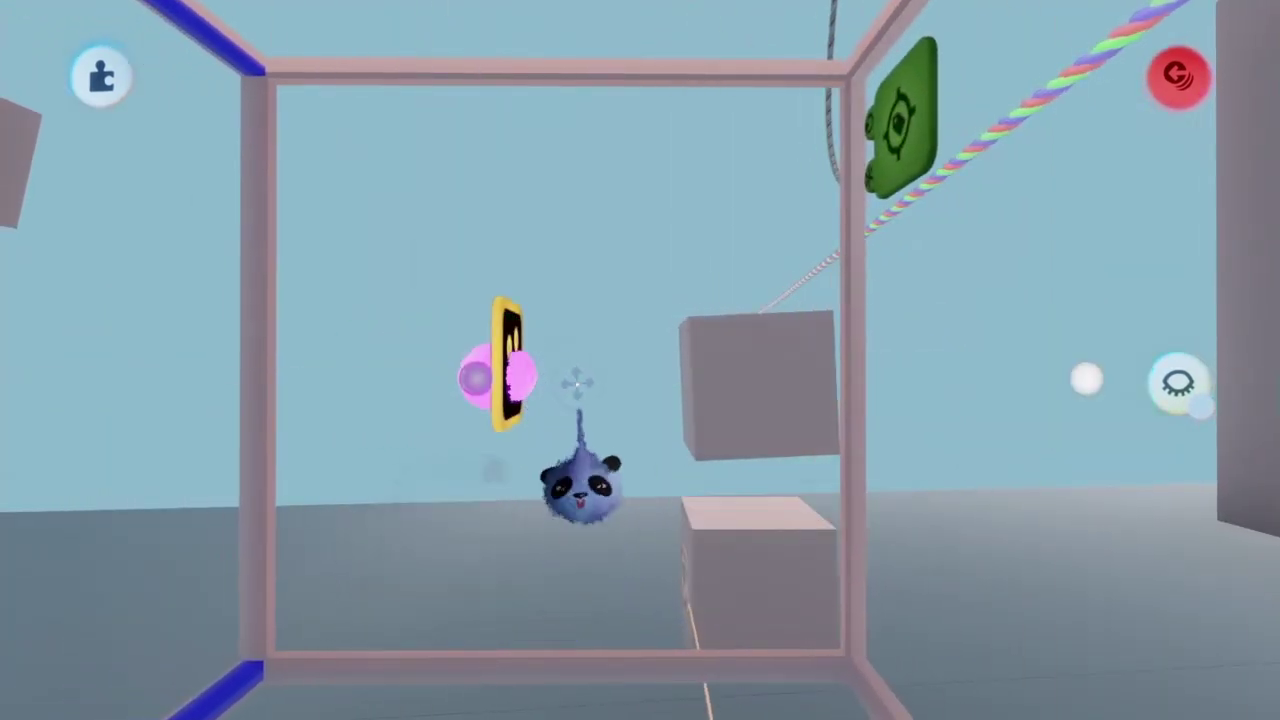
Open the Emitter in the Camera microchip and assign the large pink block as its Object to Emit.
{"action": "middle_click_drag", "start_coordinate": [594, 371], "coordinate": [726, 349]}
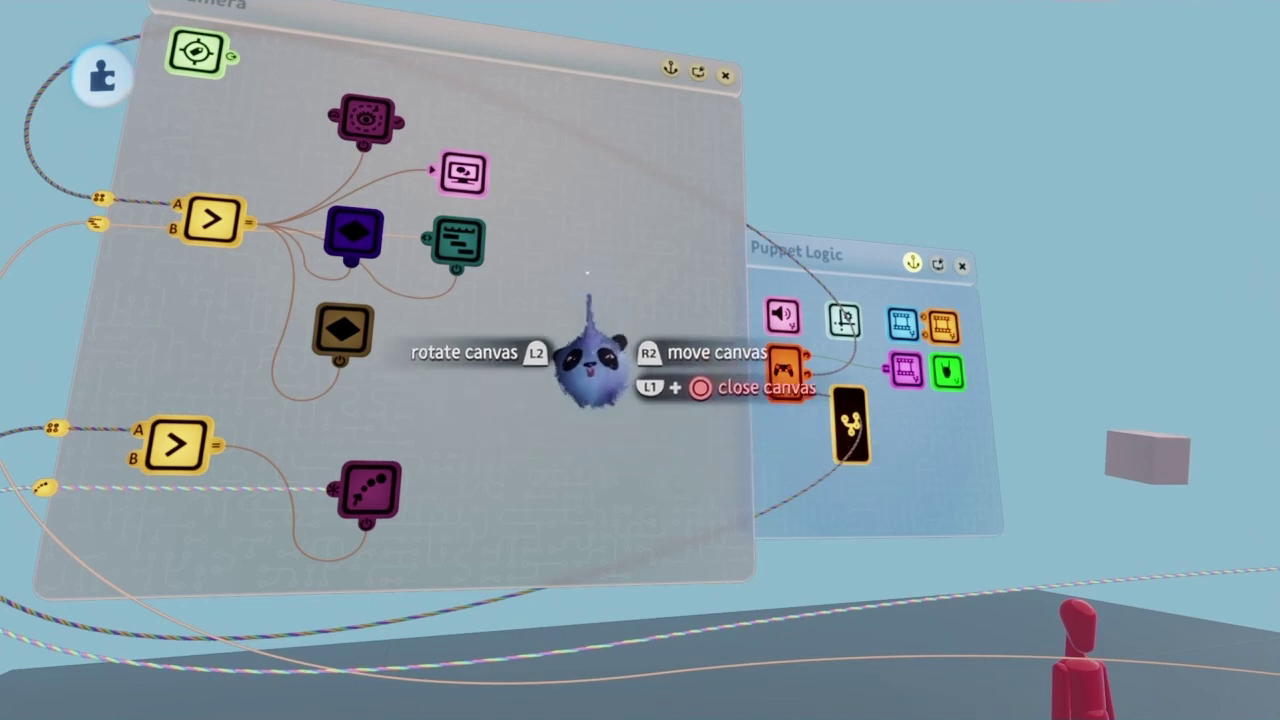
{"action": "middle_click_drag", "start_coordinate": [586, 271], "coordinate": [459, 459]}
{"action": "left_click", "coordinate": [445, 460]}
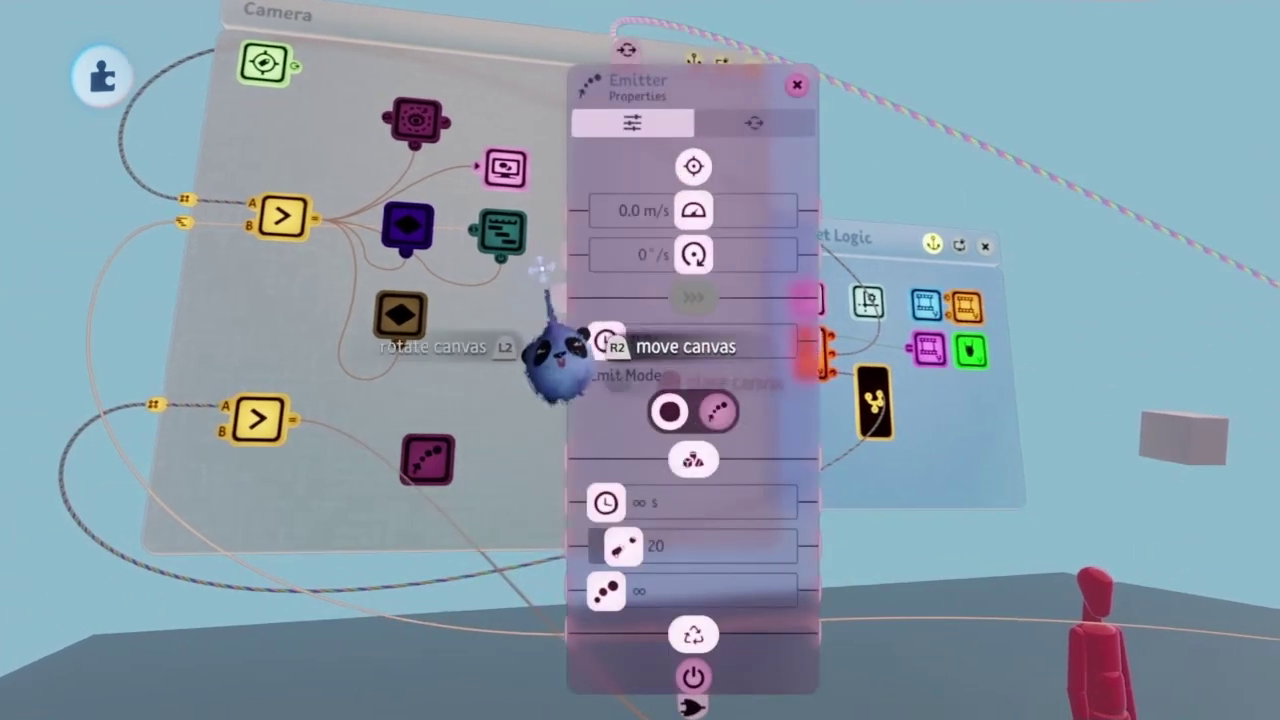
{"action": "middle_click_drag", "start_coordinate": [658, 203], "coordinate": [694, 194]}
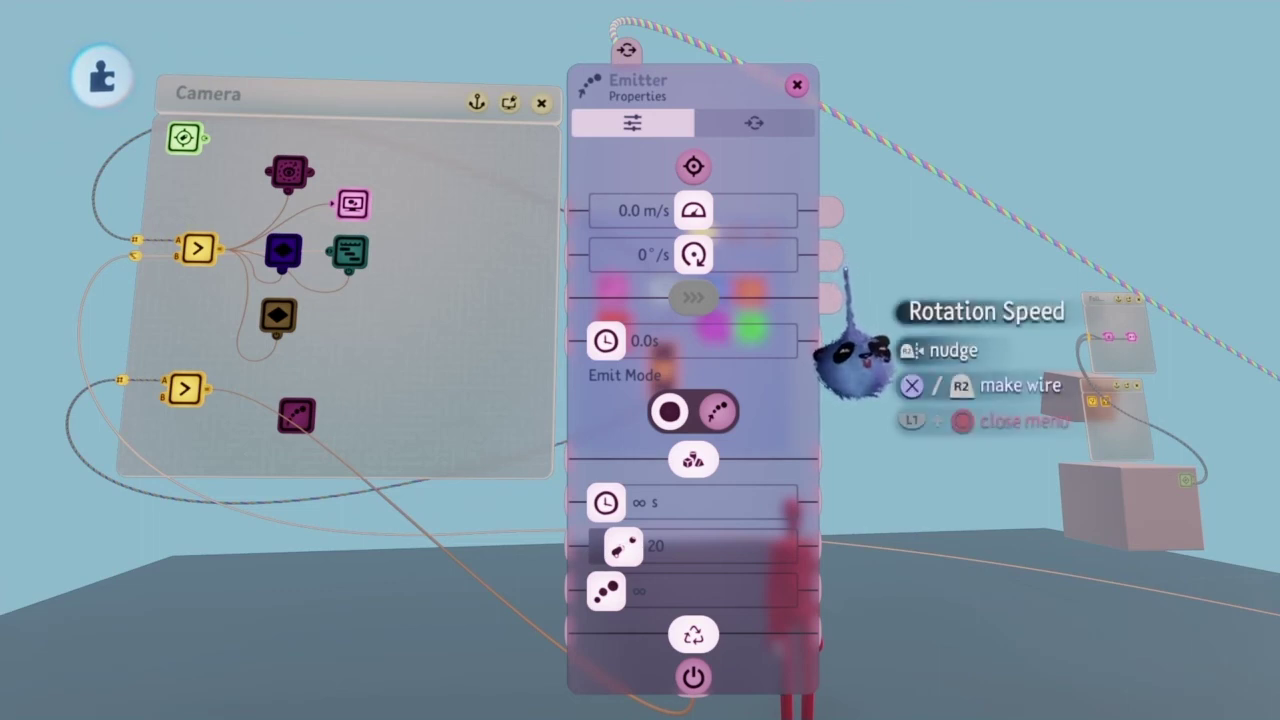
{"action": "mouse_move", "coordinate": [850, 360]}
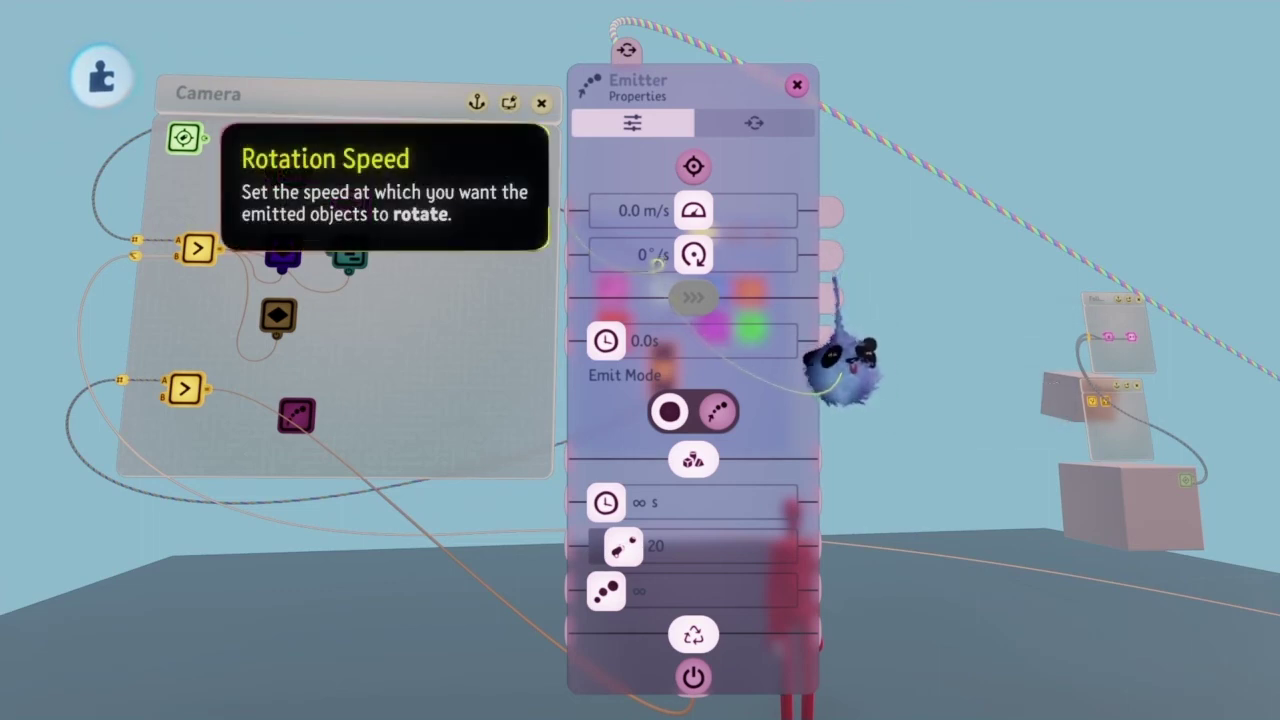
{"action": "left_click", "coordinate": [693, 166]}
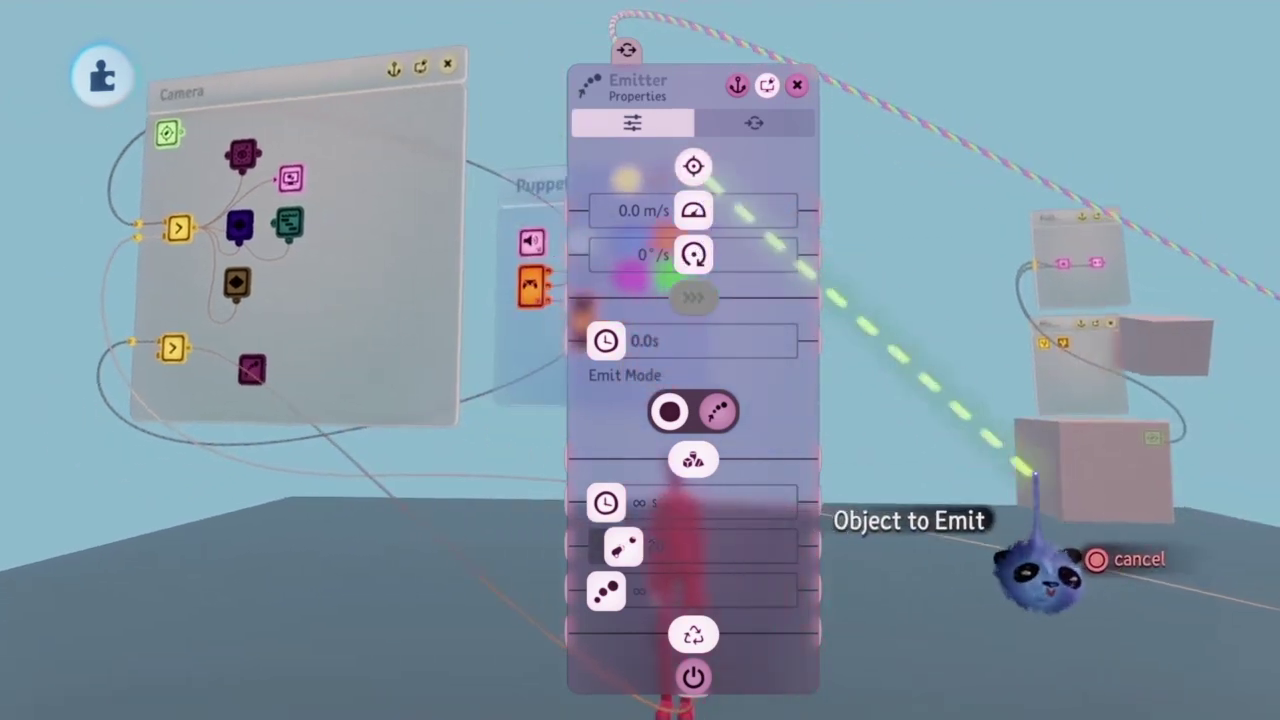
{"action": "left_click", "coordinate": [1094, 480]}
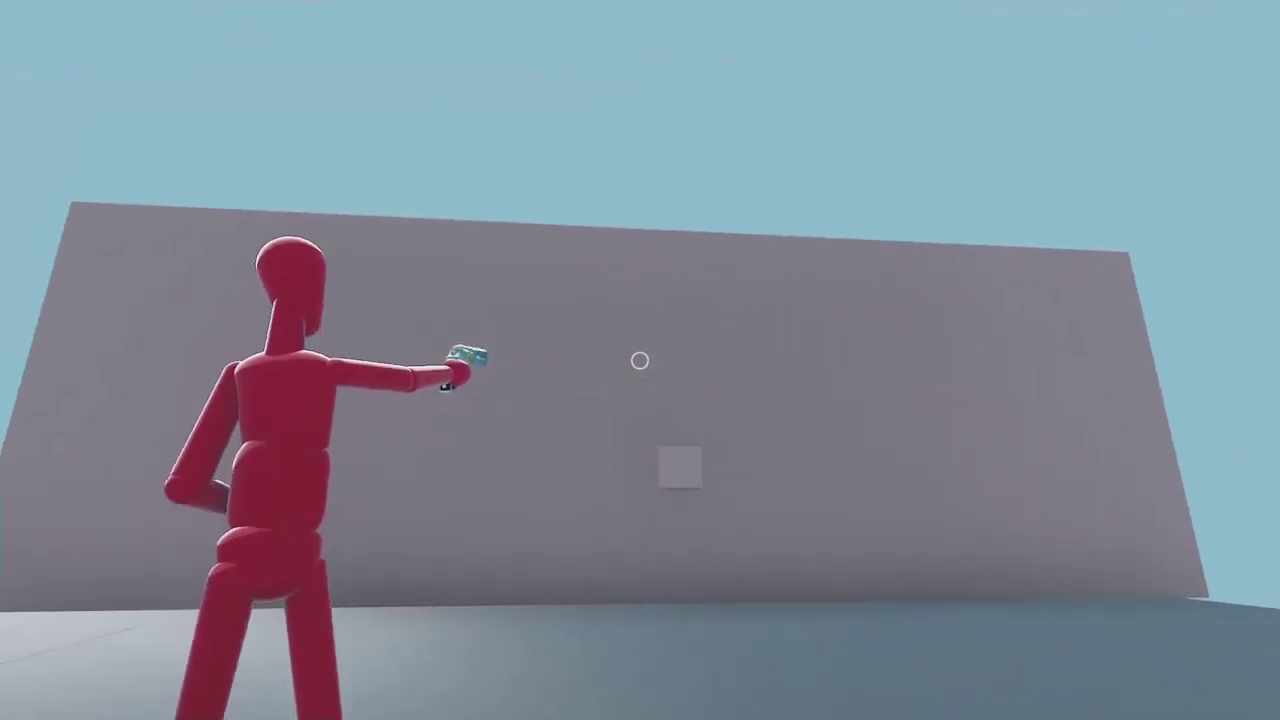
Play-test the puppet's gun by firing at different spots on the wall and floor.
{"action": "left_click", "coordinate": [640, 360]}
{"action": "left_click", "coordinate": [640, 360]}
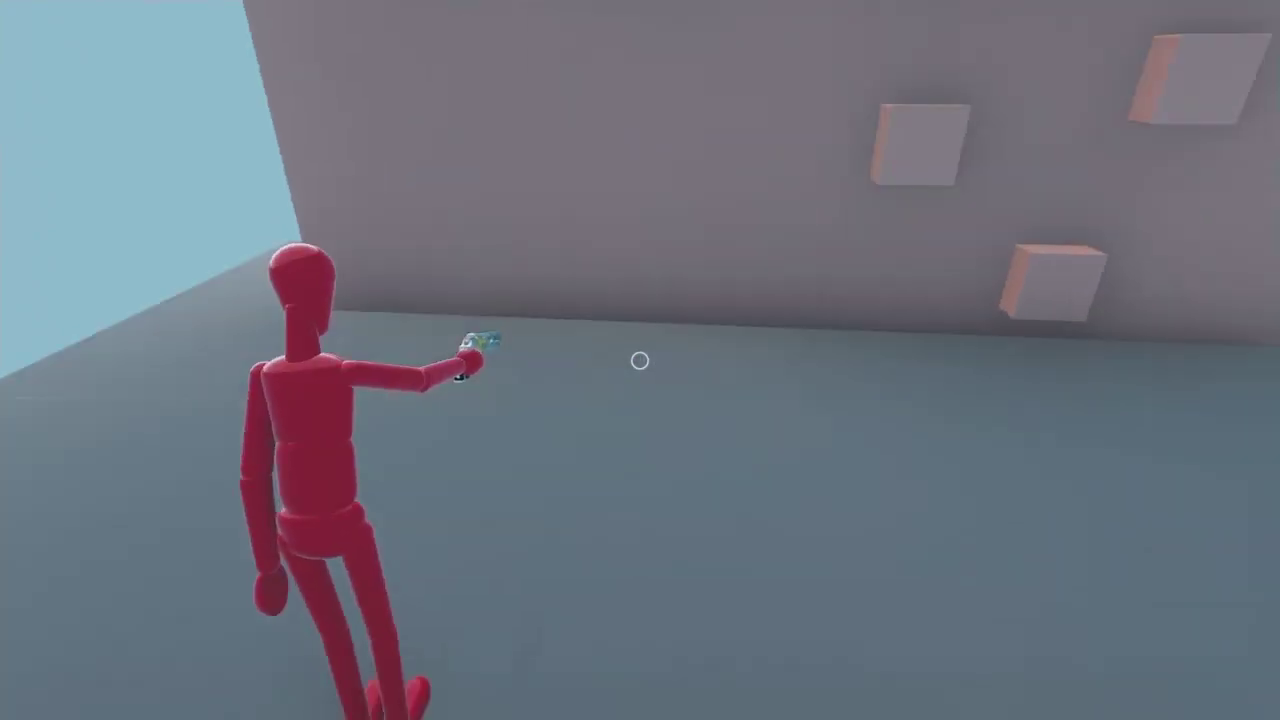
{"action": "left_click", "coordinate": [640, 360]}
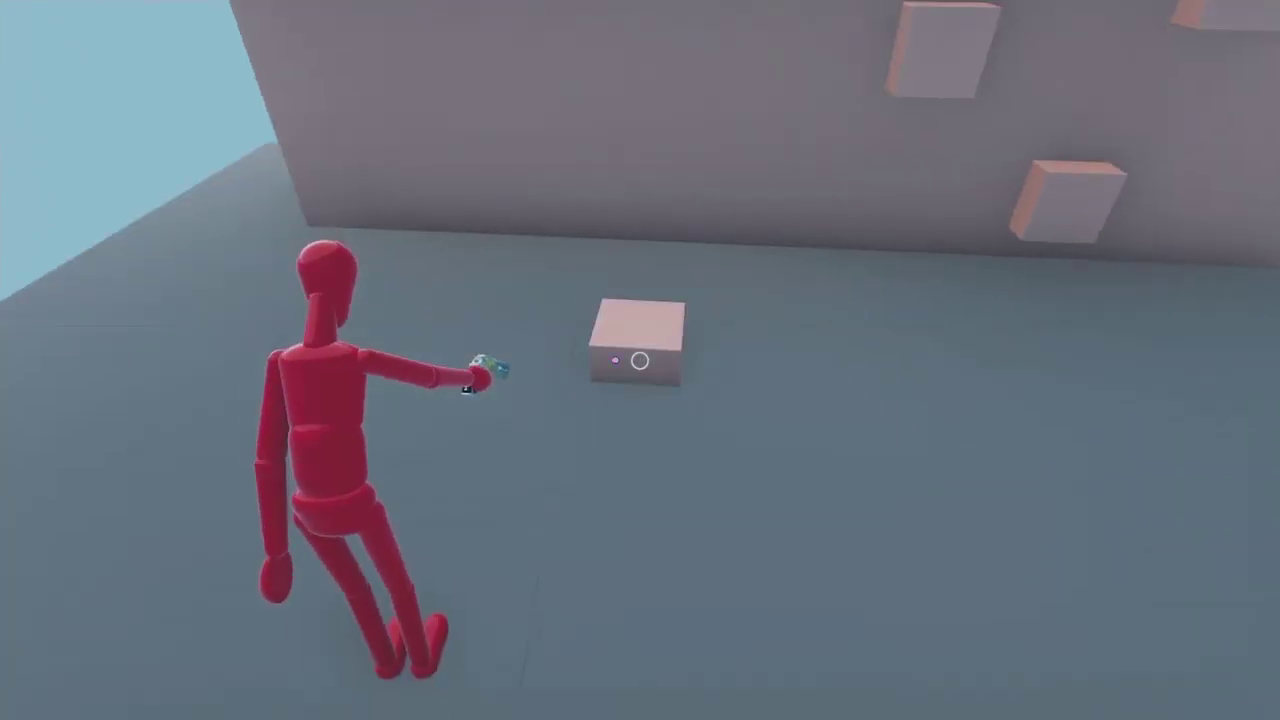
{"action": "key", "text": "s"}
{"action": "left_click", "coordinate": [640, 360]}
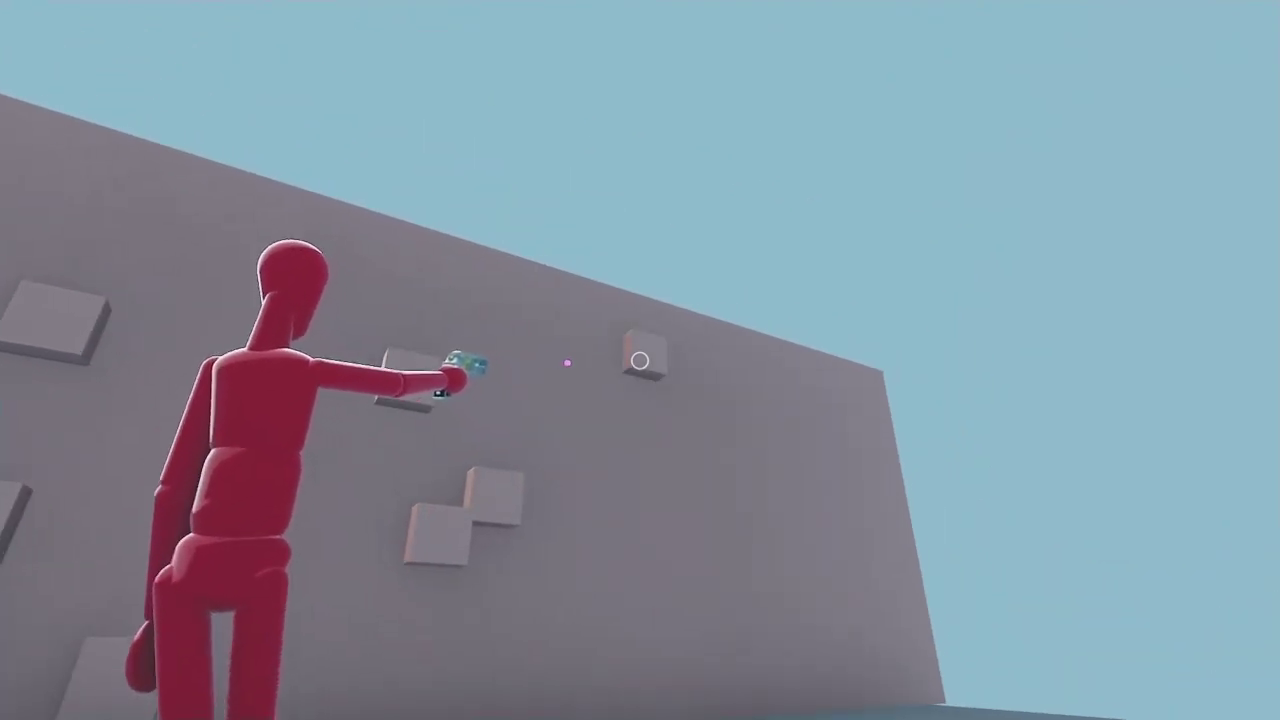
{"action": "left_click", "coordinate": [640, 360]}
{"action": "left_click", "coordinate": [640, 360]}
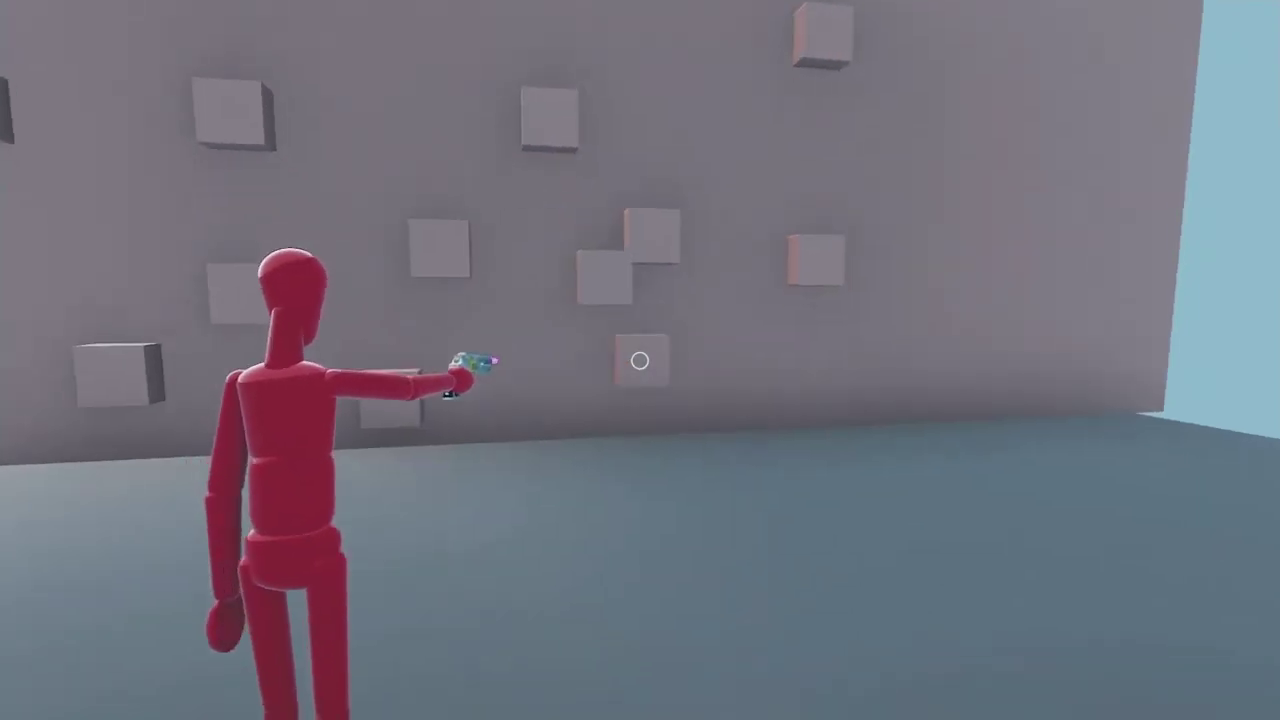
{"action": "left_click", "coordinate": [640, 360]}
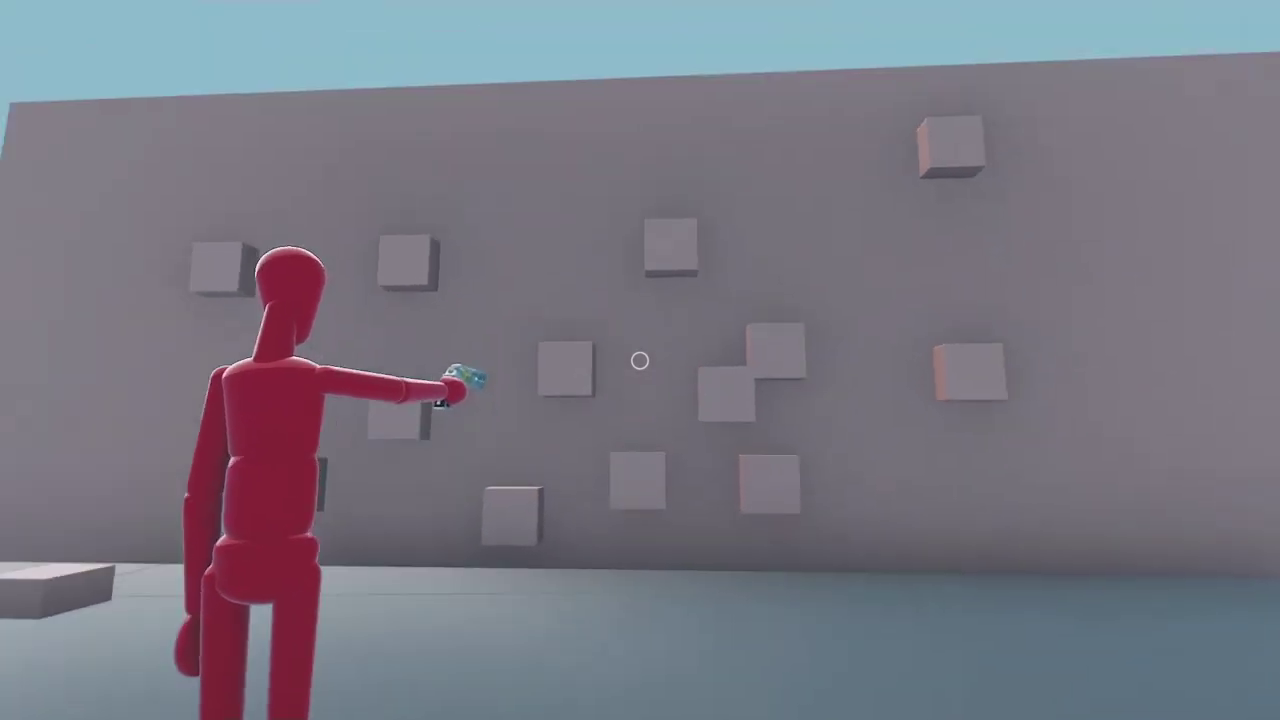
{"action": "left_click", "coordinate": [640, 360]}
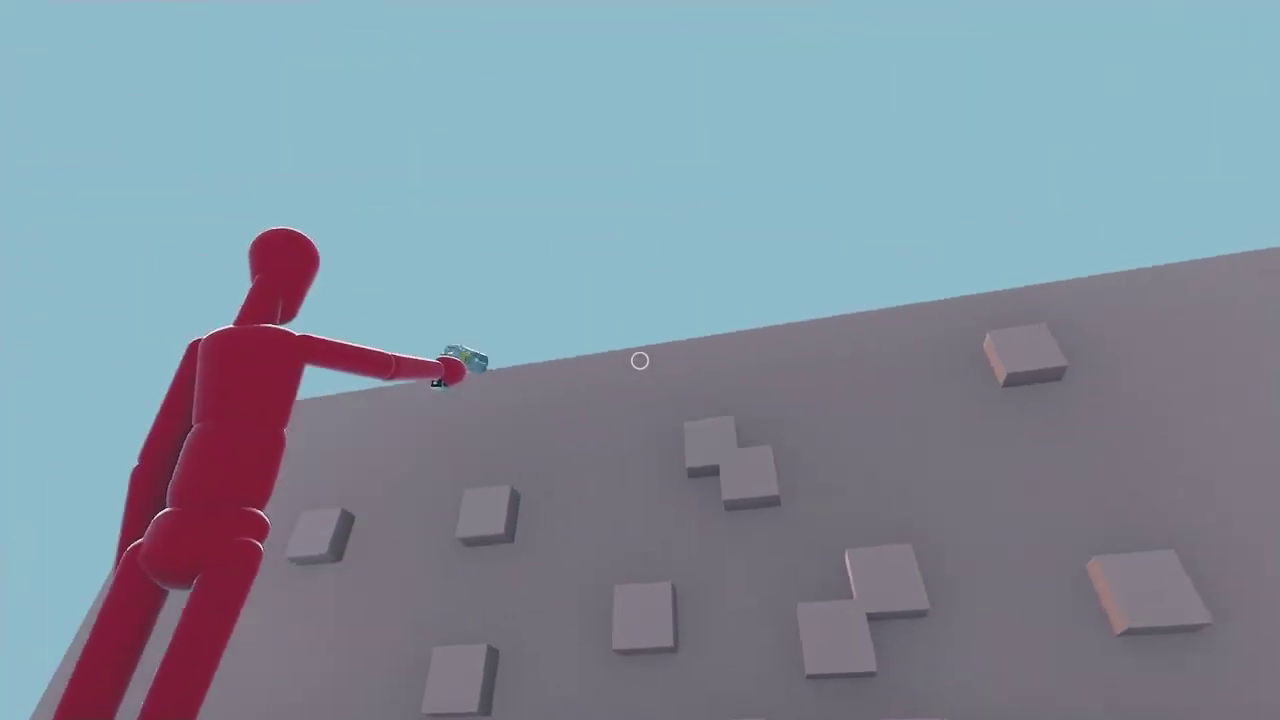